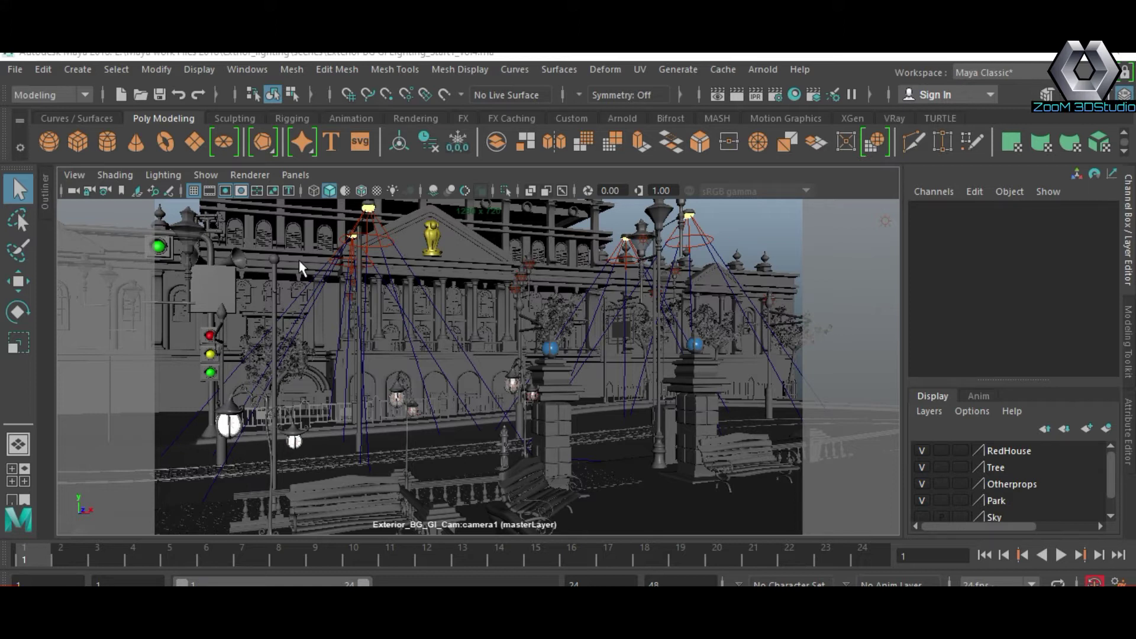
Open the render settings and set the renderer to V-Ray
click(775, 95)
drag(630, 79, 332, 81)
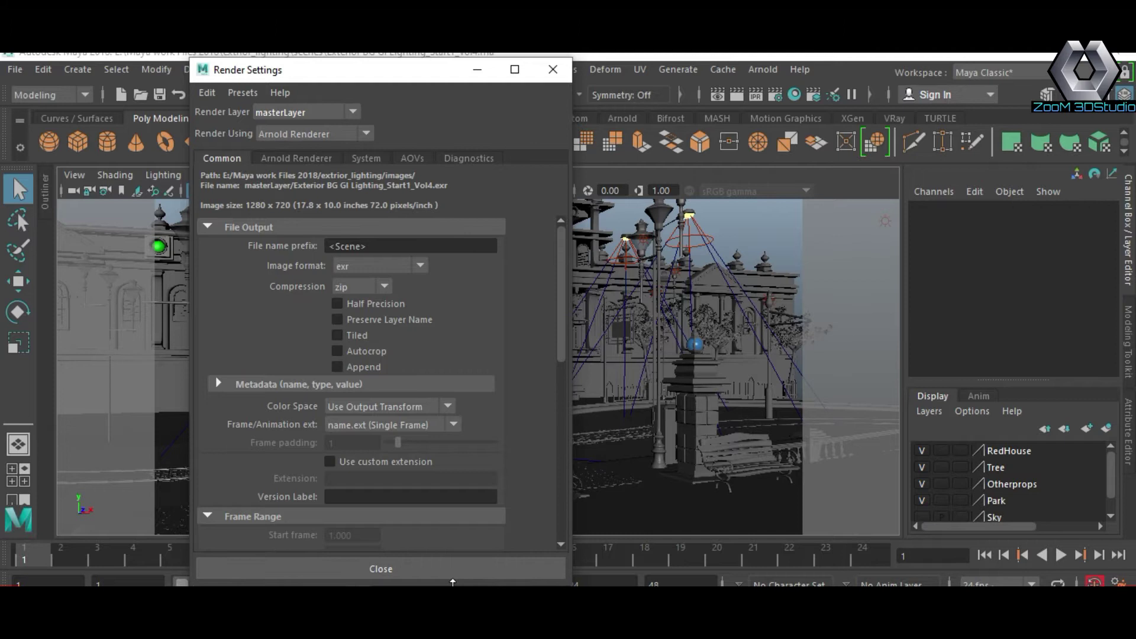
click(329, 135)
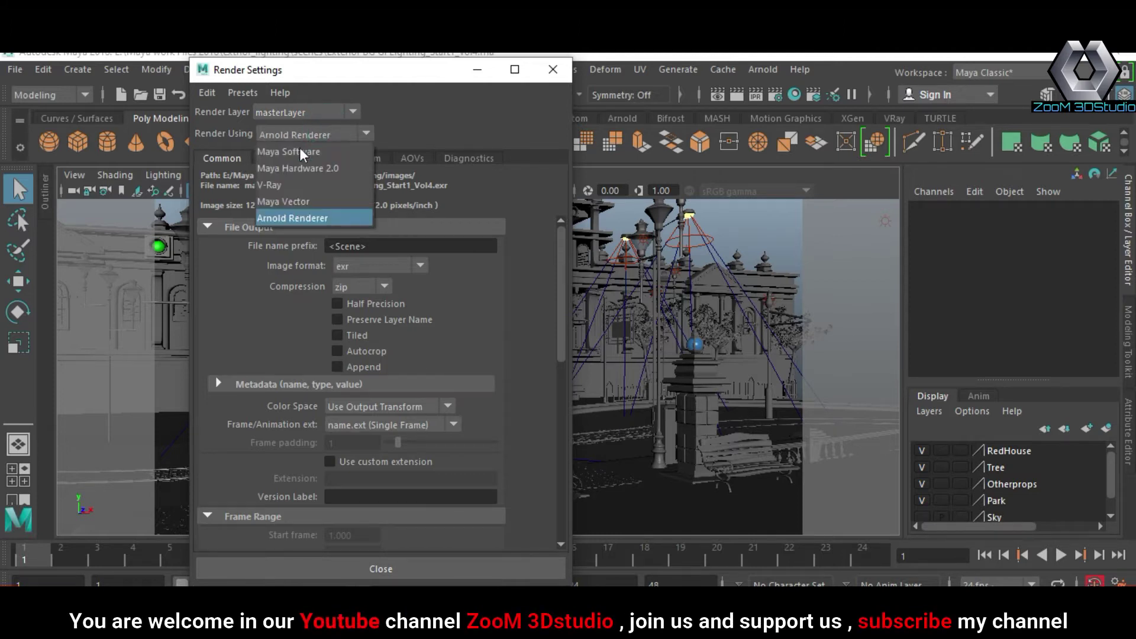
click(276, 188)
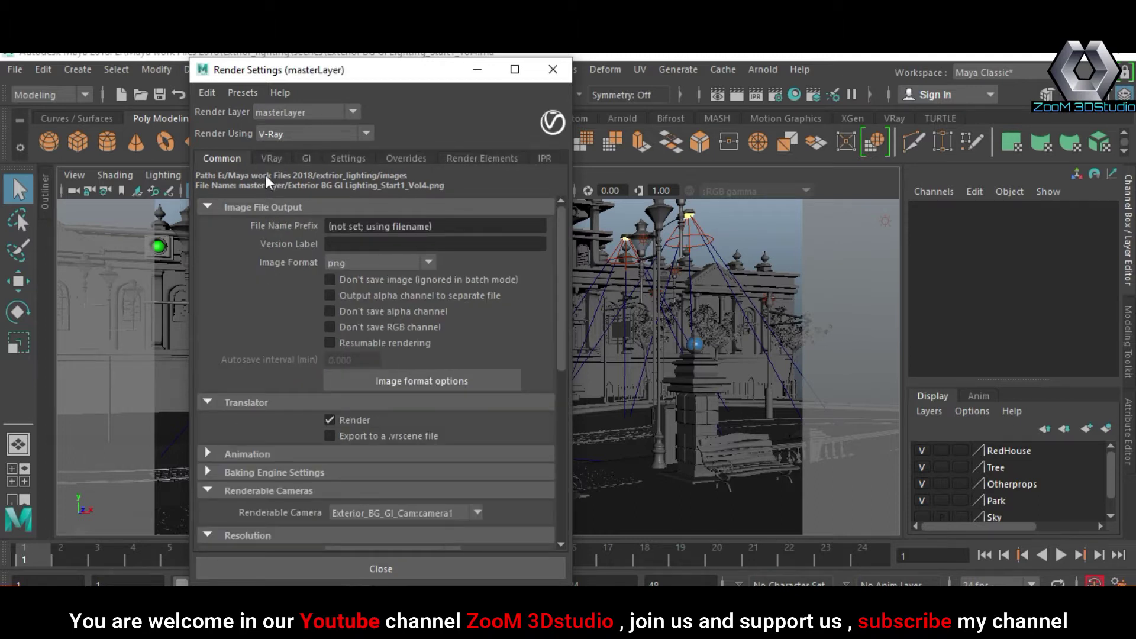
Set the file name prefix of the rendered image to Exterior
drag(441, 227, 267, 228)
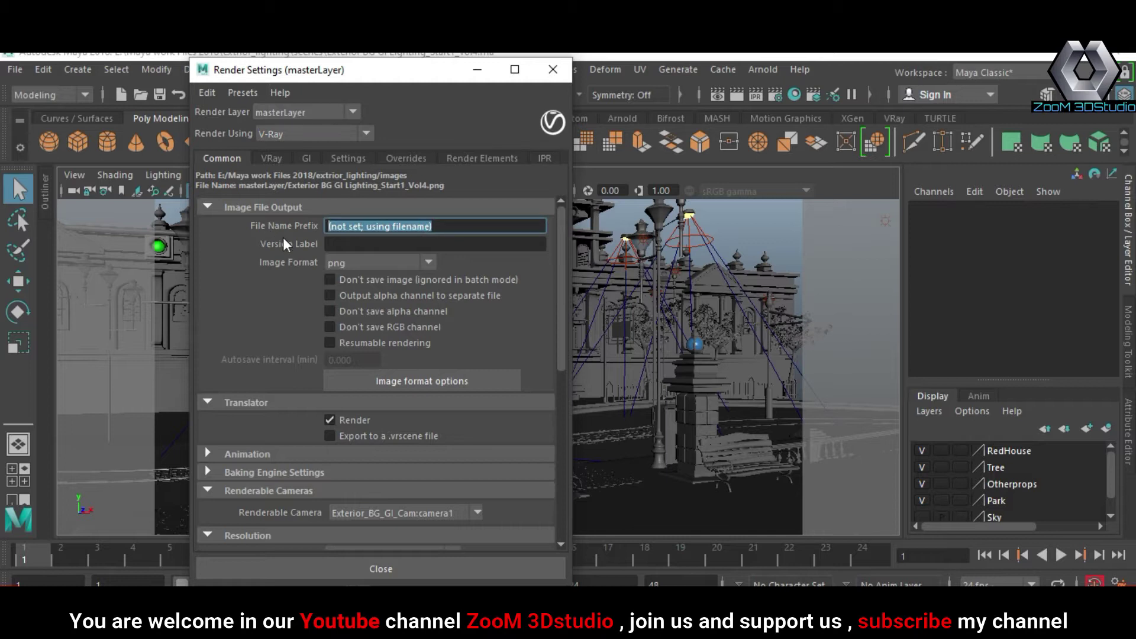
text(Extr)
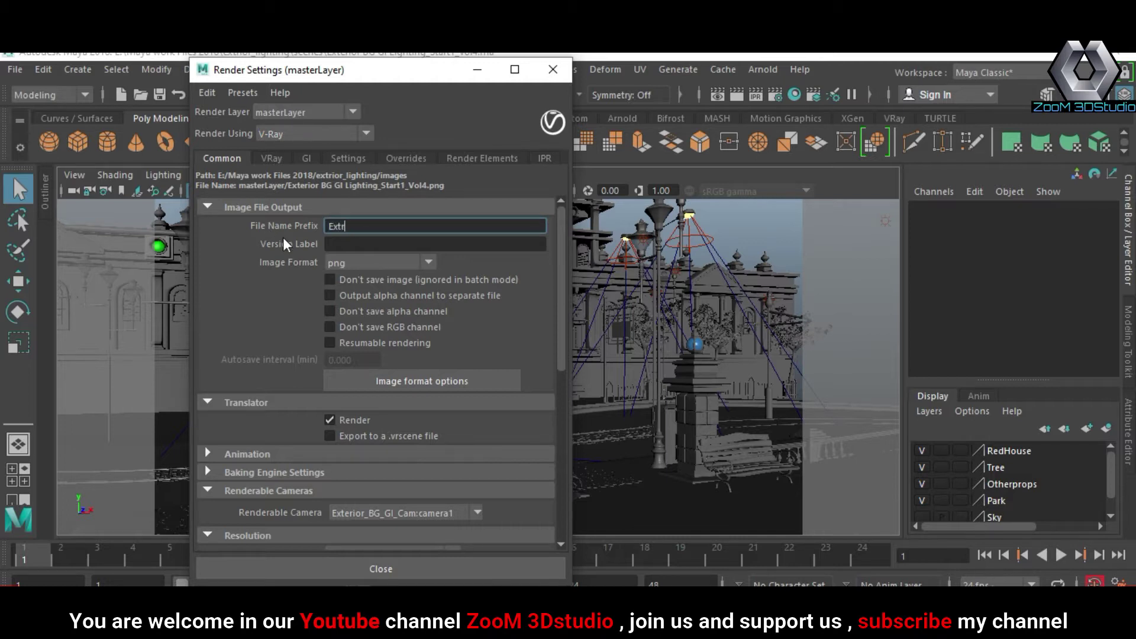
key(BackSpace)
text(erior)
key(Return)
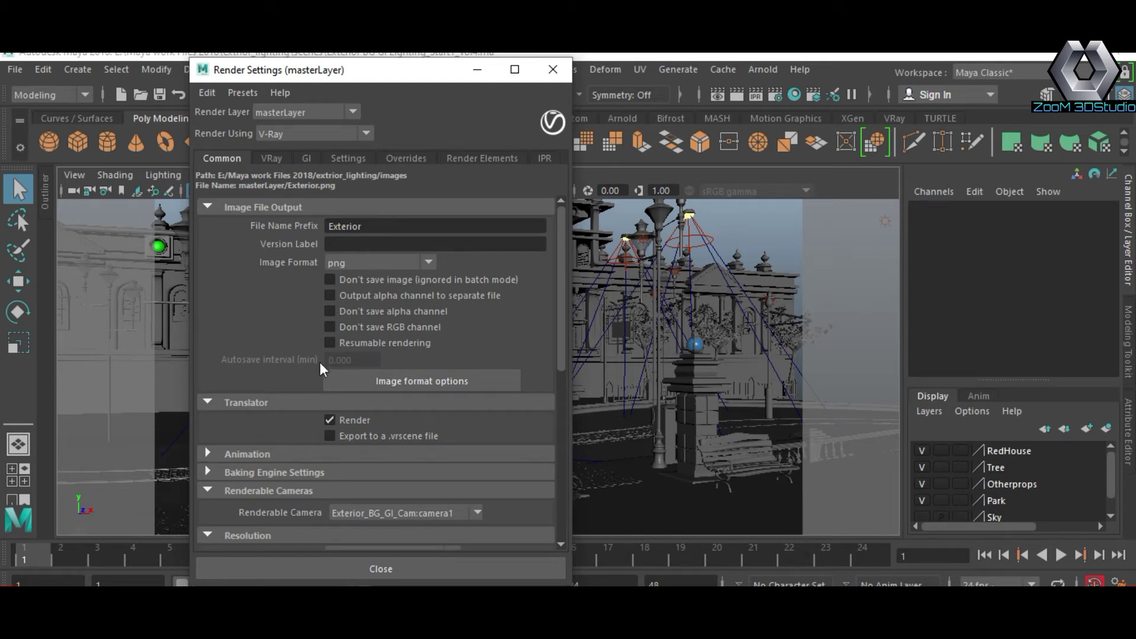
Set the render resolution to the HD 720 preset, 1280 by 720
click(271, 158)
click(222, 158)
scroll(302, 414, down, 4)
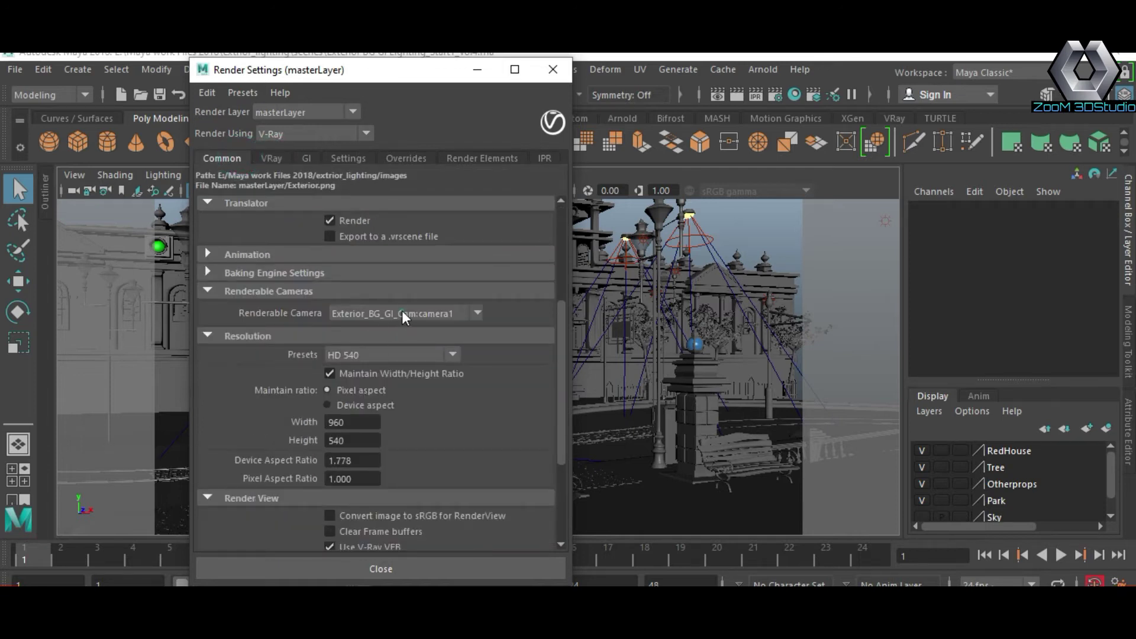
click(355, 356)
scroll(360, 489, down, 1)
click(349, 488)
scroll(245, 460, down, 3)
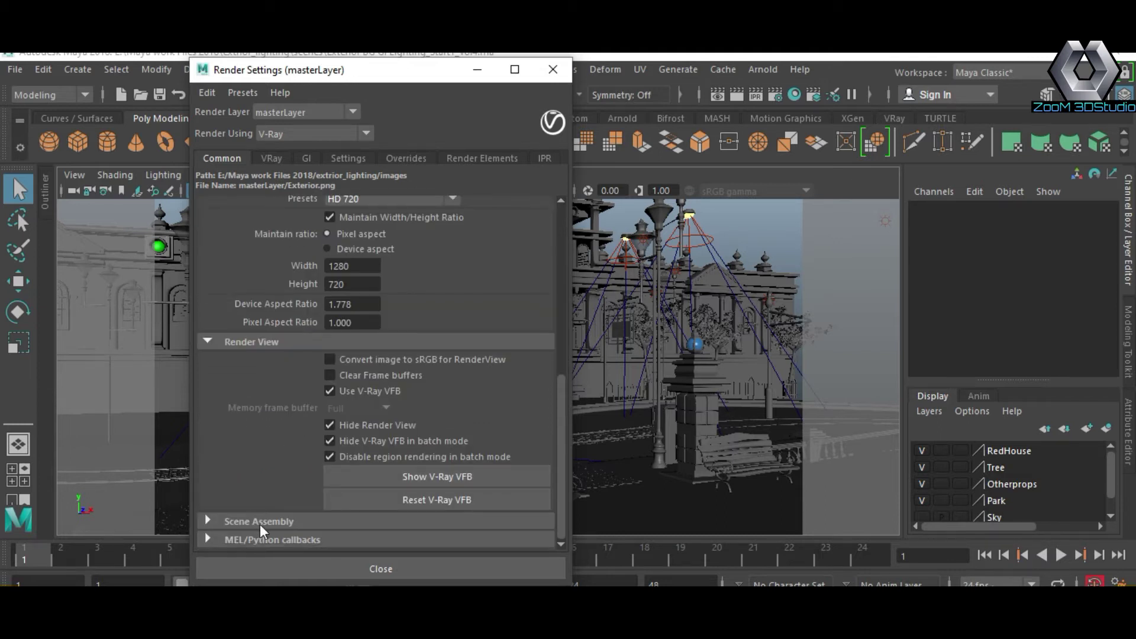
Open the Plug-in Manager beside the render settings and locate the Maya2018/vray plug-ins section
drag(309, 75, 667, 80)
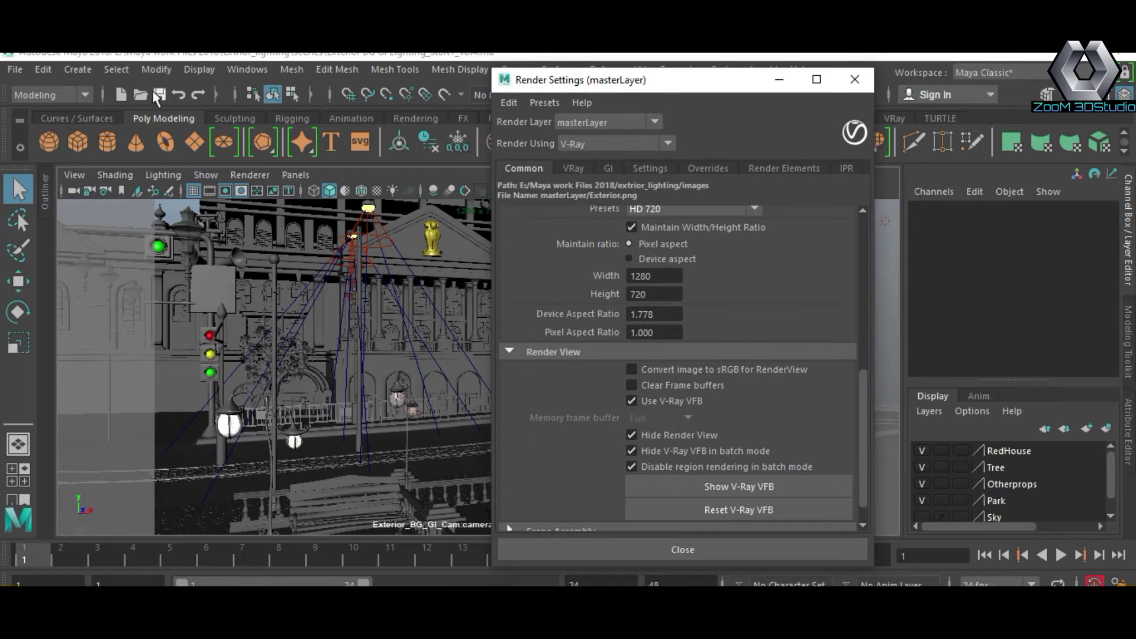
click(248, 69)
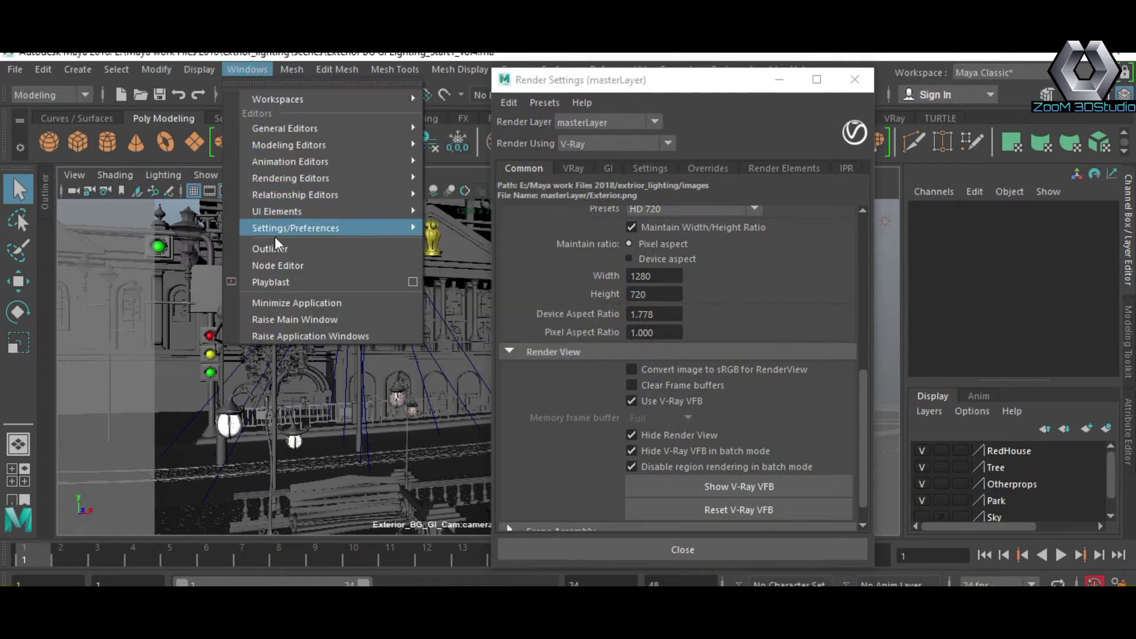
mouse_move(395, 231)
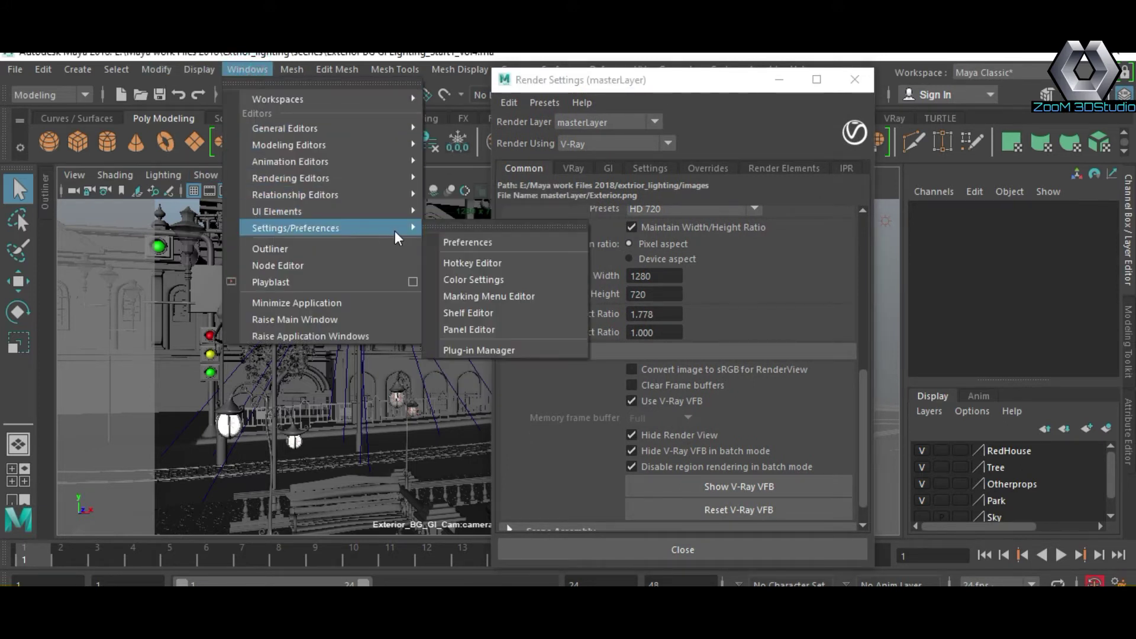
click(492, 351)
drag(583, 269, 358, 149)
scroll(401, 346, down, 4)
scroll(400, 345, down, 12)
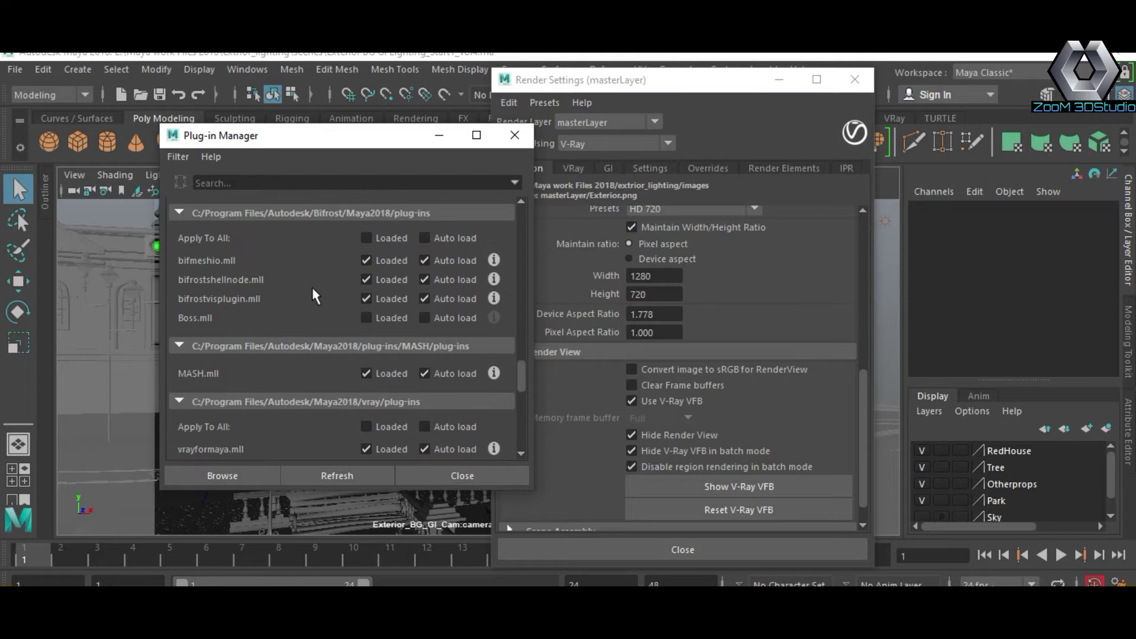
scroll(313, 295, down, 3)
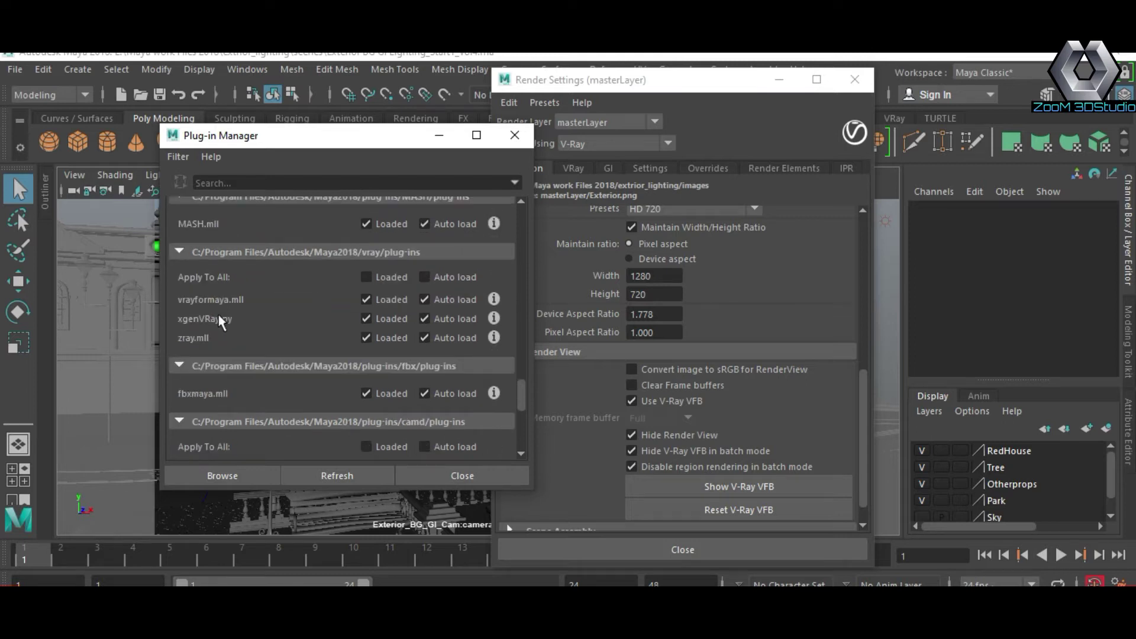
Disable Loaded and Auto load for vrayformaya.mll, xgenVRay.py and zray.mll
click(372, 304)
click(314, 389)
click(366, 319)
click(366, 338)
click(425, 319)
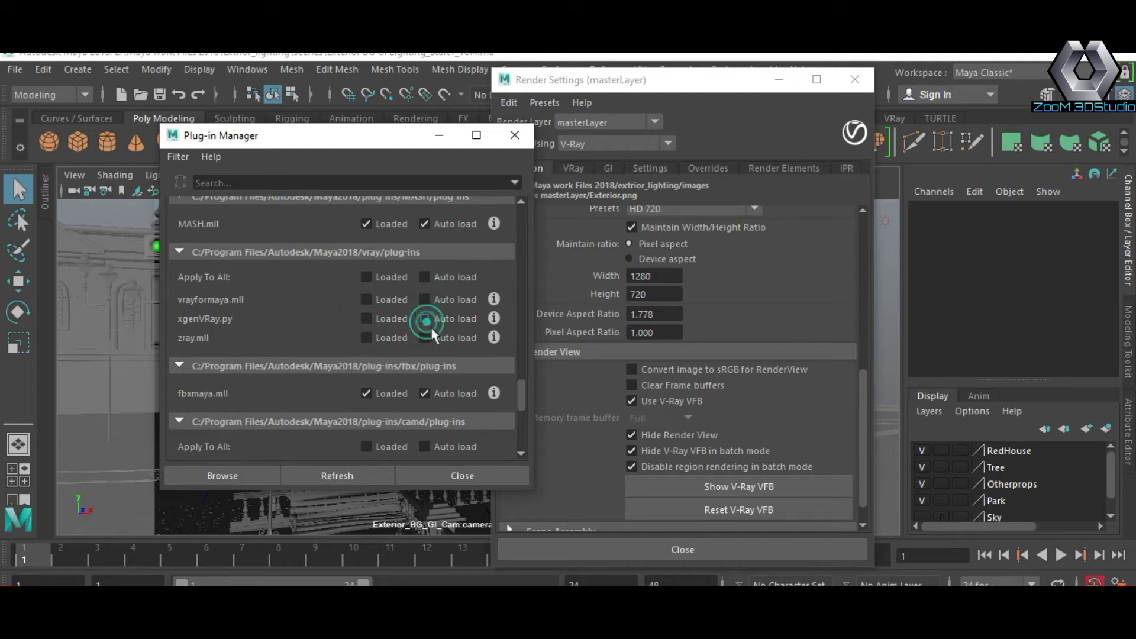
Keep V-Ray as the renderer, enable Loaded and Auto load for all V-Ray plug-ins, and close the Plug-in Manager
drag(385, 136, 349, 133)
click(622, 145)
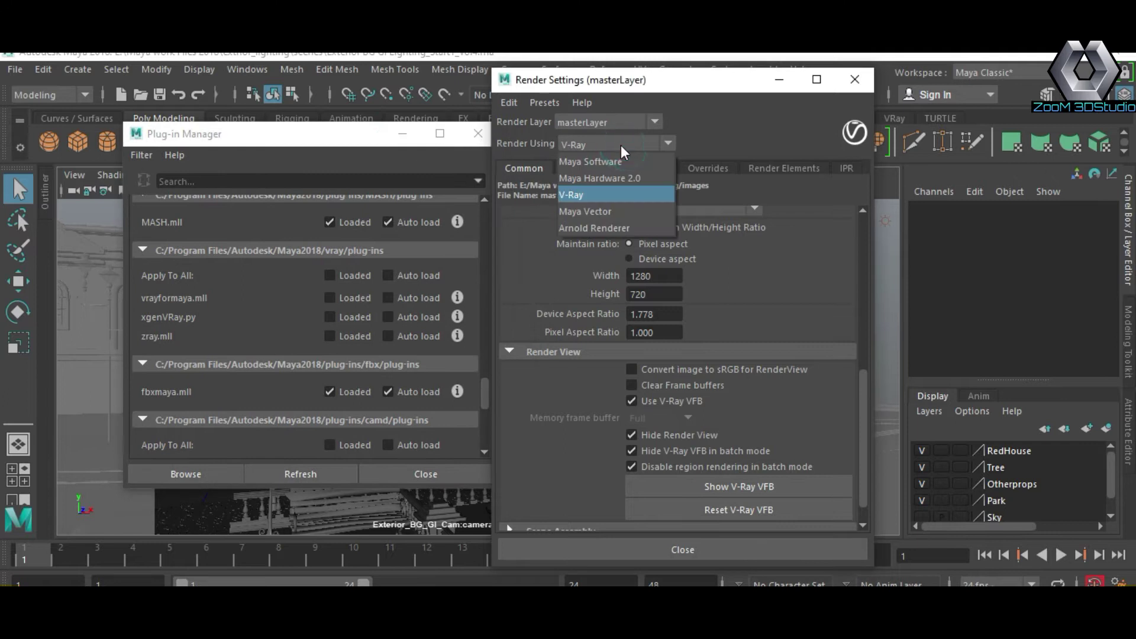
click(575, 194)
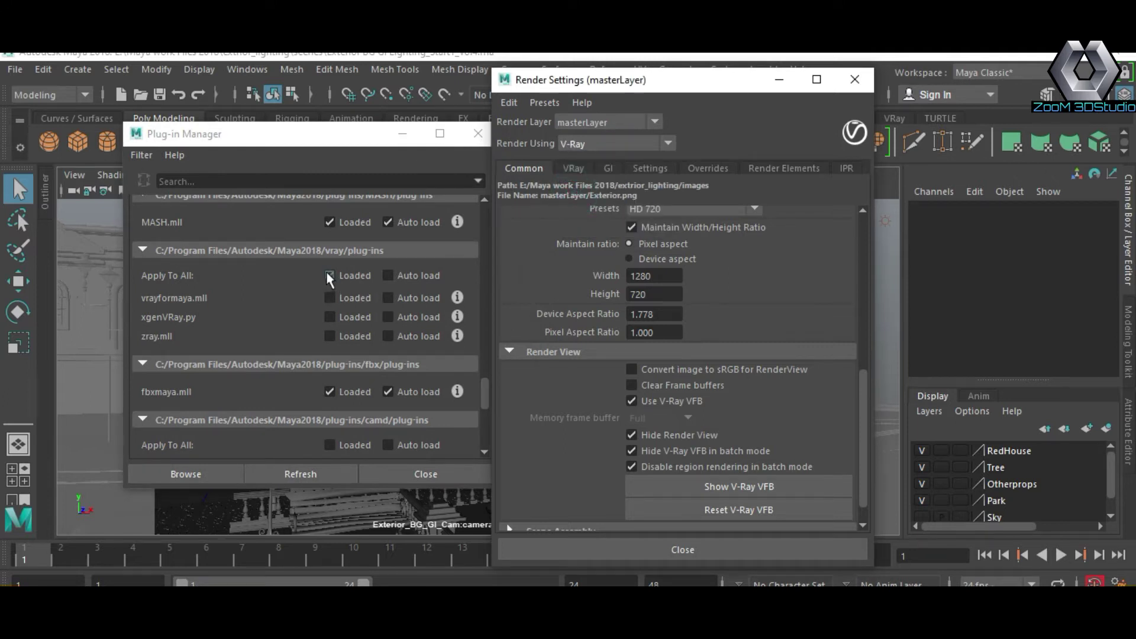
click(329, 276)
click(388, 276)
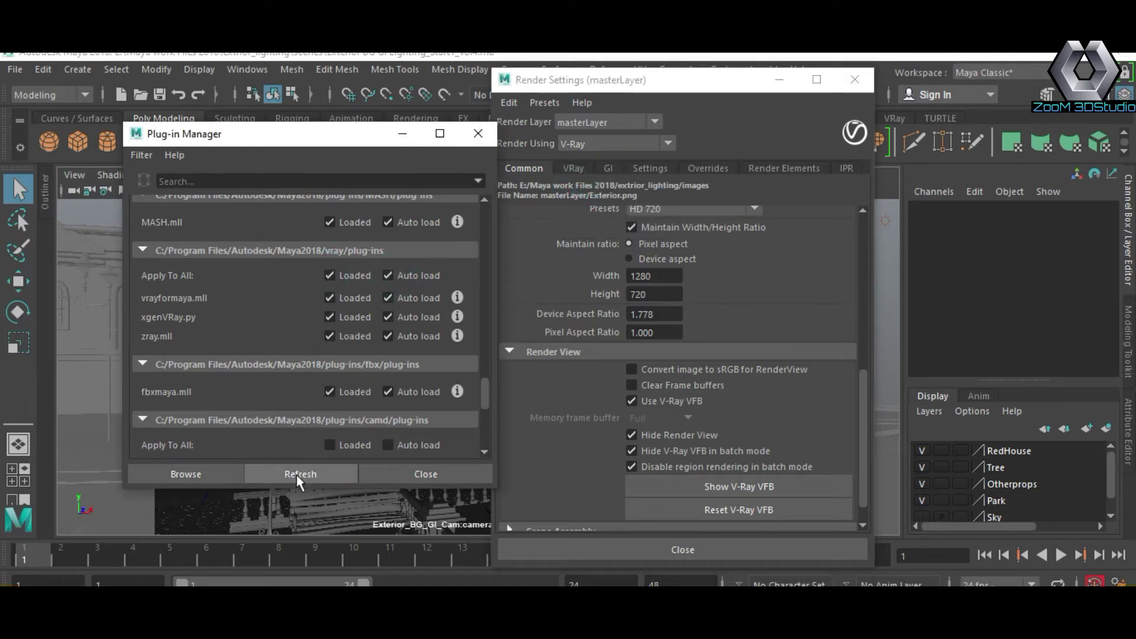
click(409, 479)
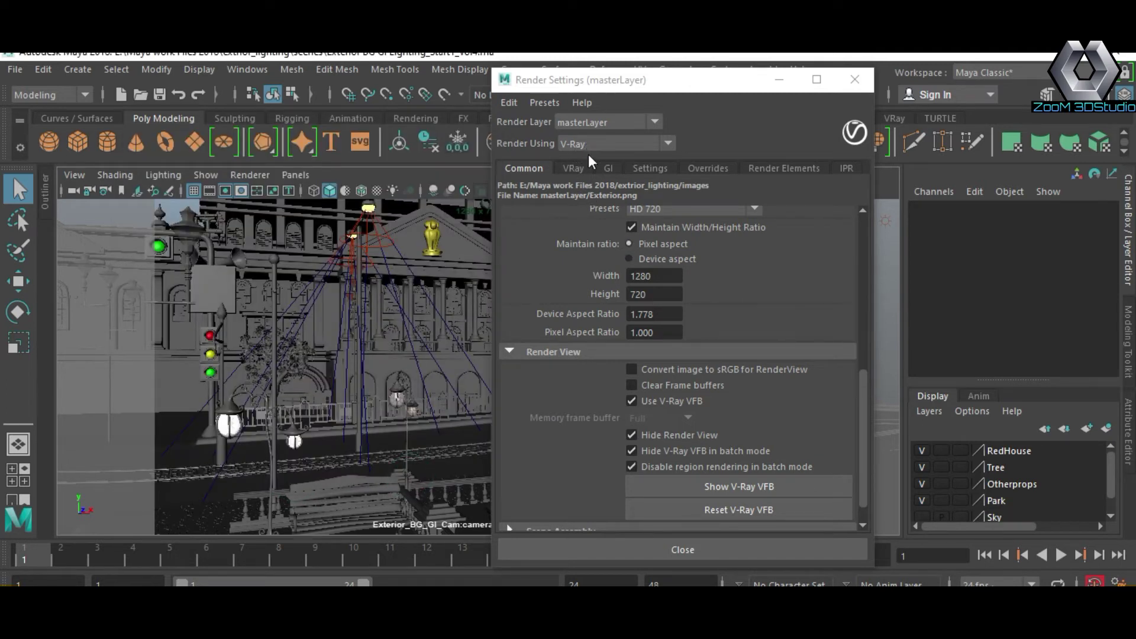
In the VRay settings, set the image sampler type to Bucket, keeping the CPU production engine and the render mask Disabled
click(571, 168)
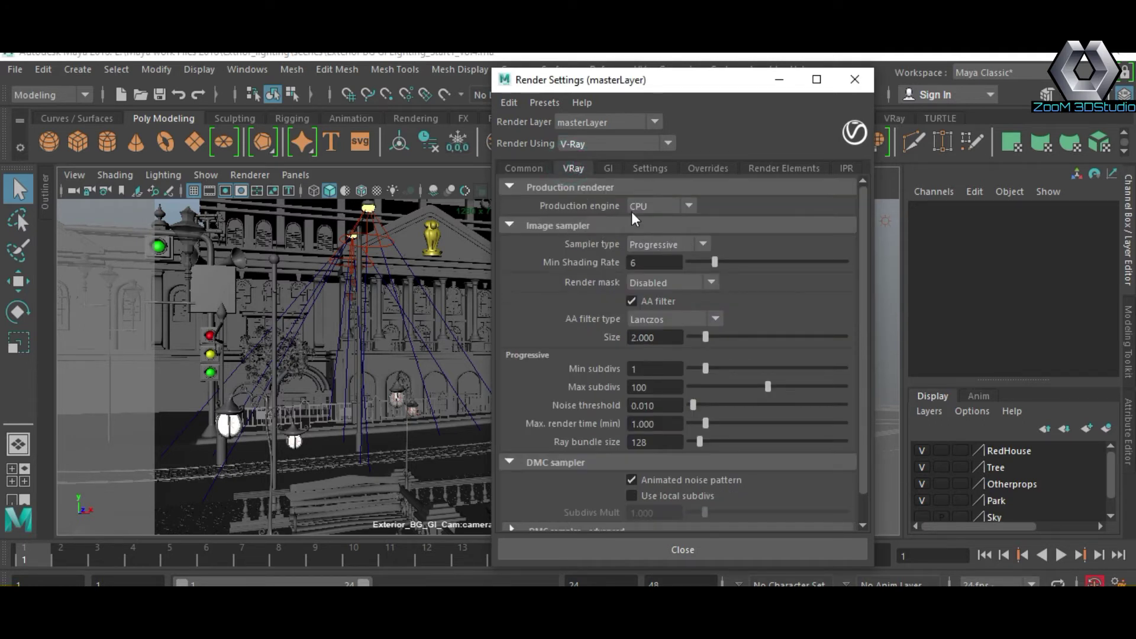
click(659, 204)
click(645, 224)
click(682, 249)
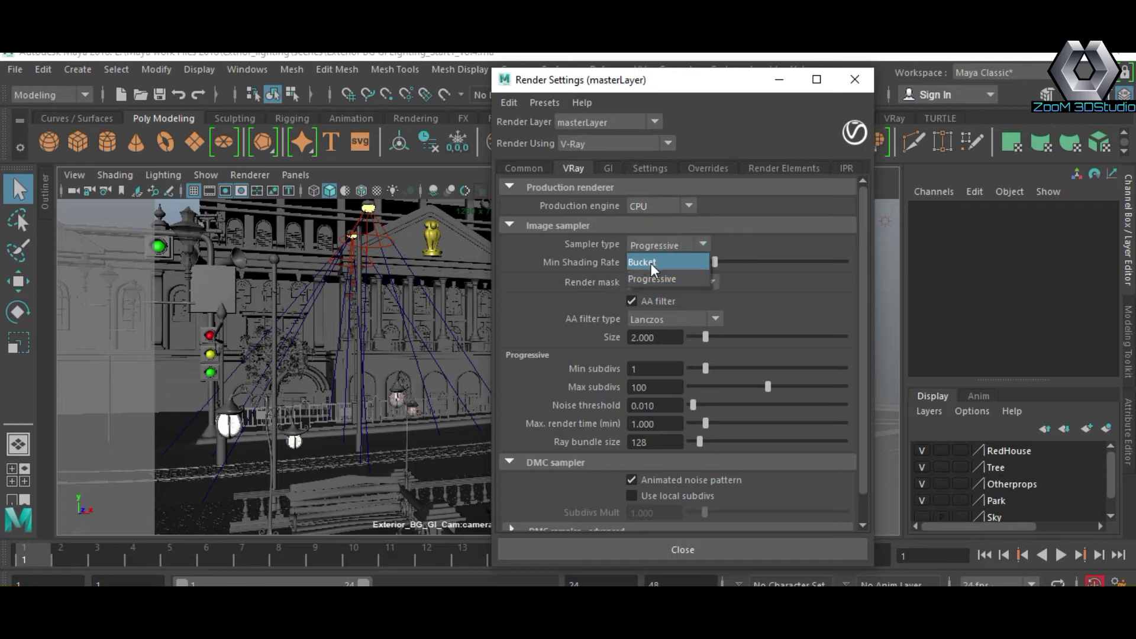
click(653, 274)
click(655, 248)
click(644, 262)
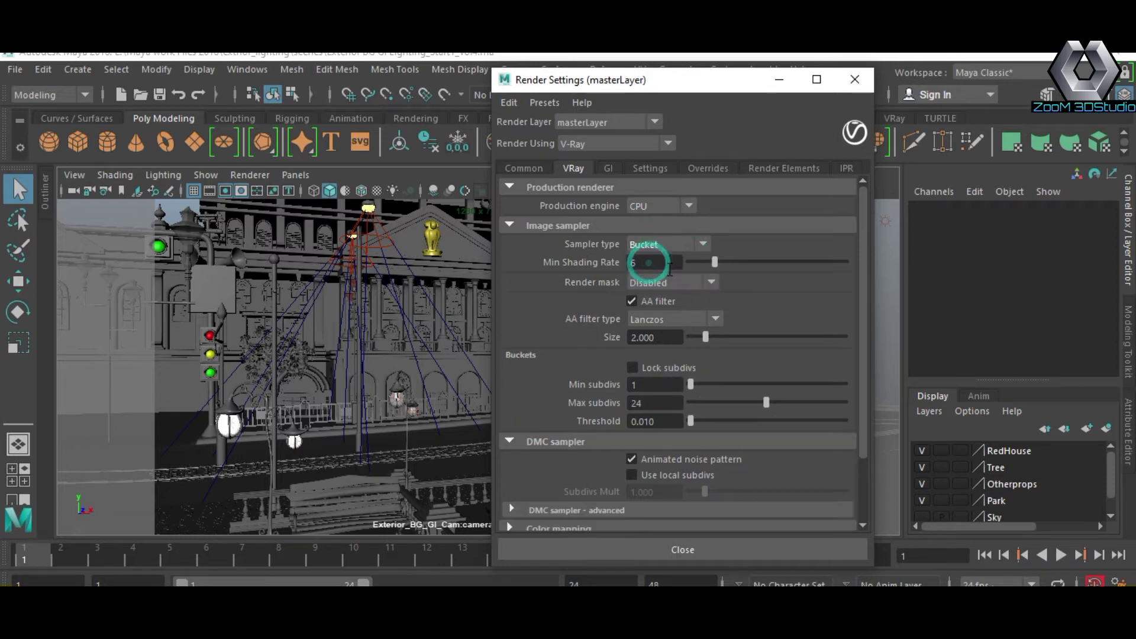
click(691, 282)
click(665, 301)
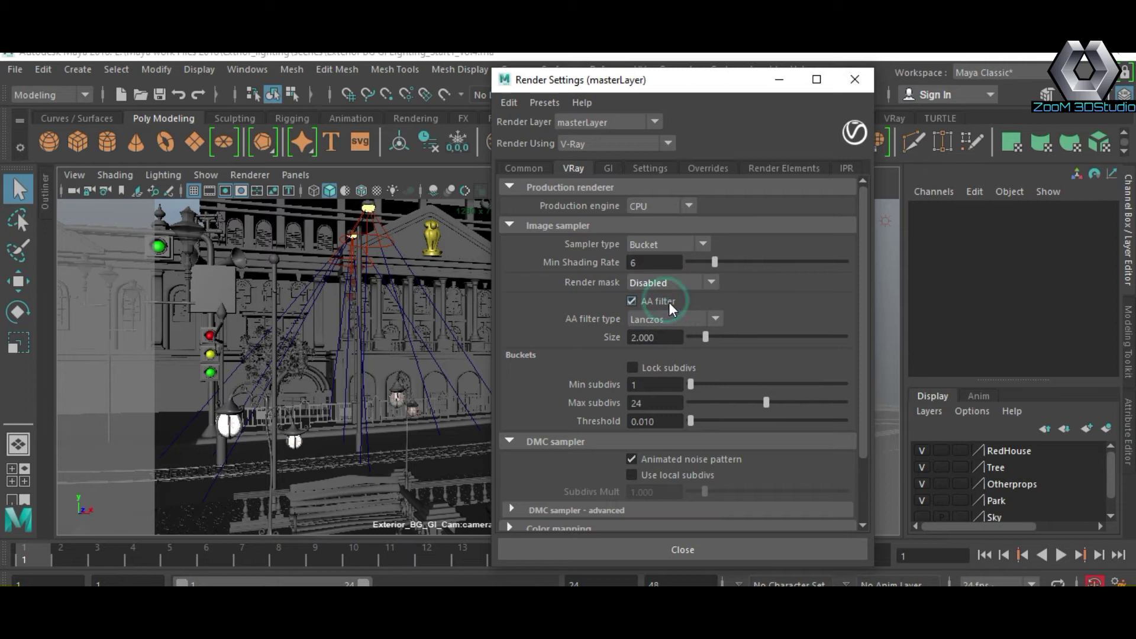
Try the Area and Gaussian AA filter types and return to Lanczos
click(670, 322)
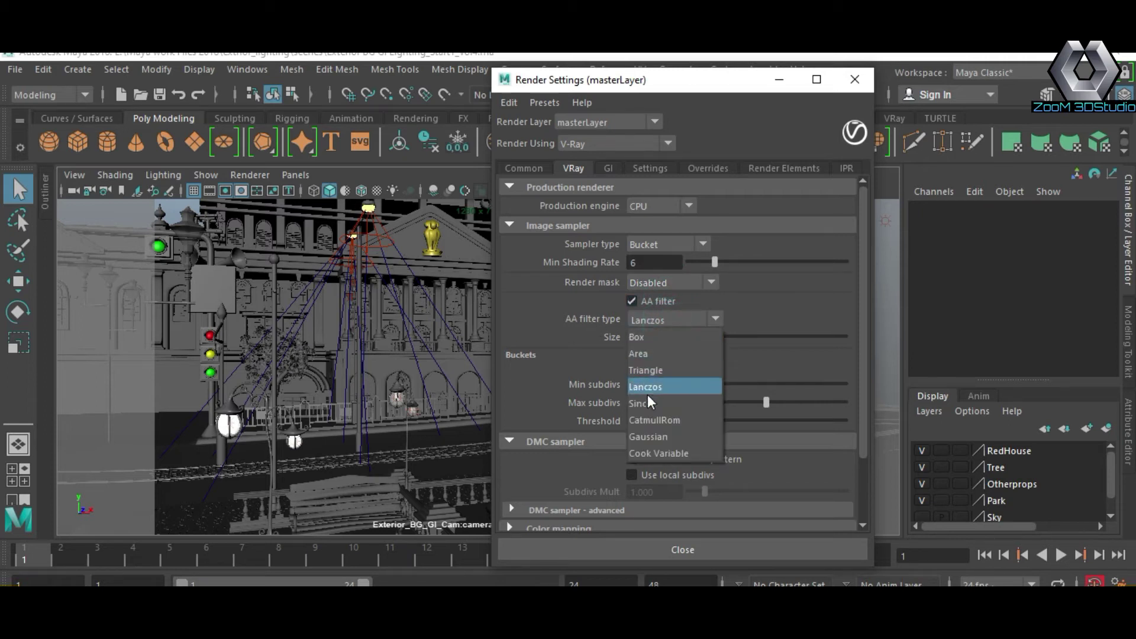
click(641, 351)
click(652, 321)
click(645, 353)
click(665, 318)
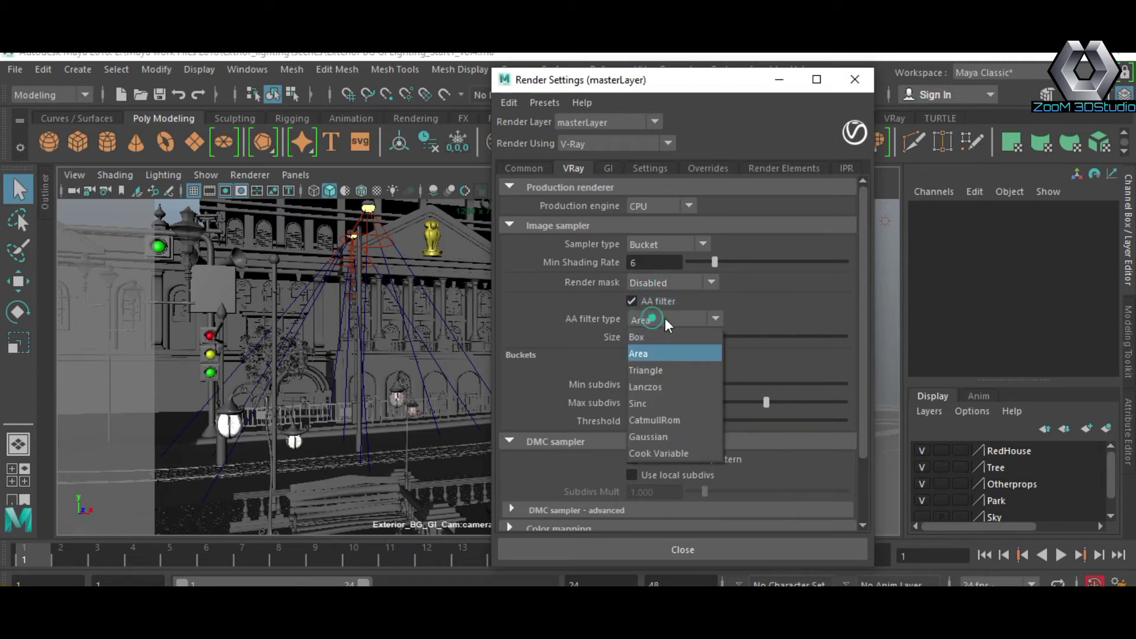
click(659, 436)
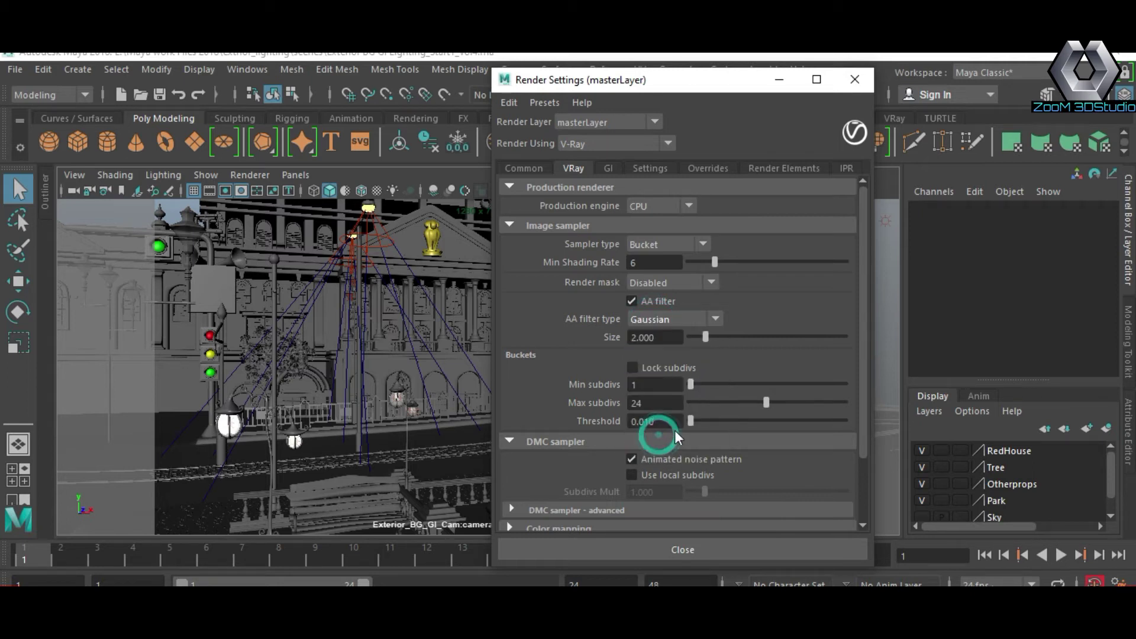
click(655, 320)
click(649, 386)
Set the bucket sampler's min subdivs to 4, max subdivs to 4 and threshold to 0.005
double_click(656, 384)
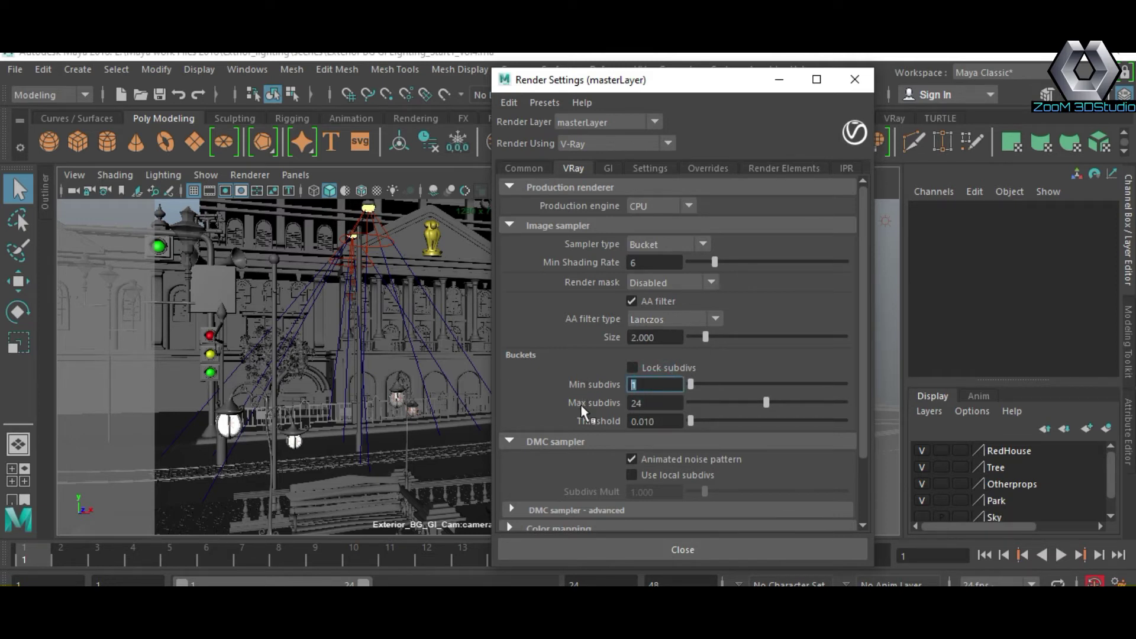
text(4)
double_click(650, 402)
text(4)
key(Return)
key(Tab)
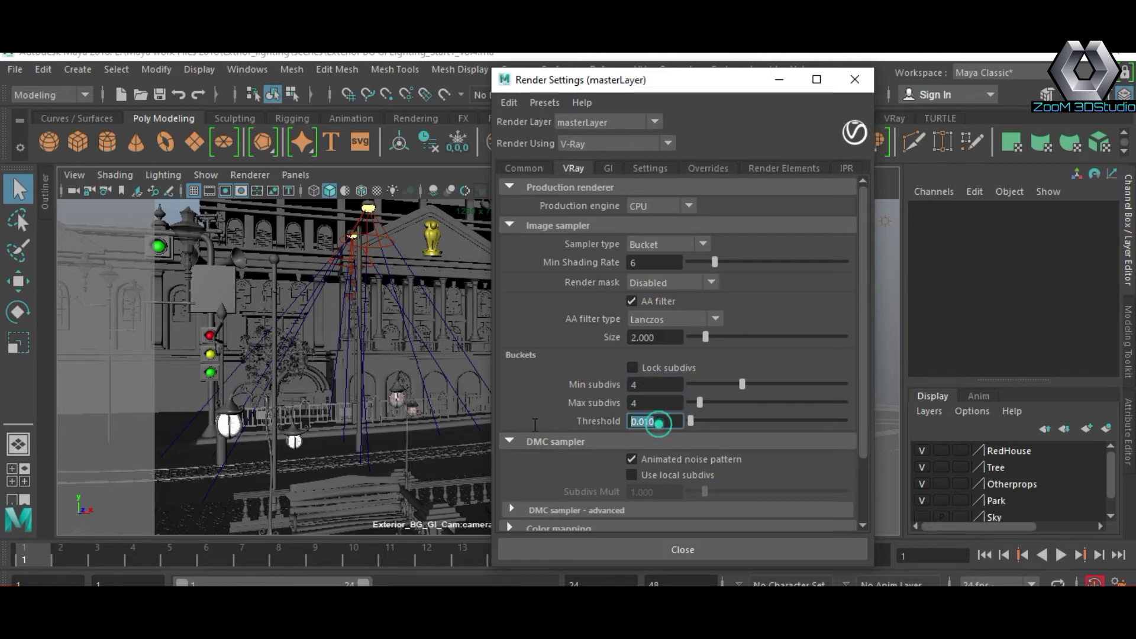
text(0.005)
key(Return)
Expand the advanced DMC sampler settings and set Adaptive Min Samples to 4
scroll(566, 449, down, 2)
click(529, 460)
scroll(591, 432, down, 2)
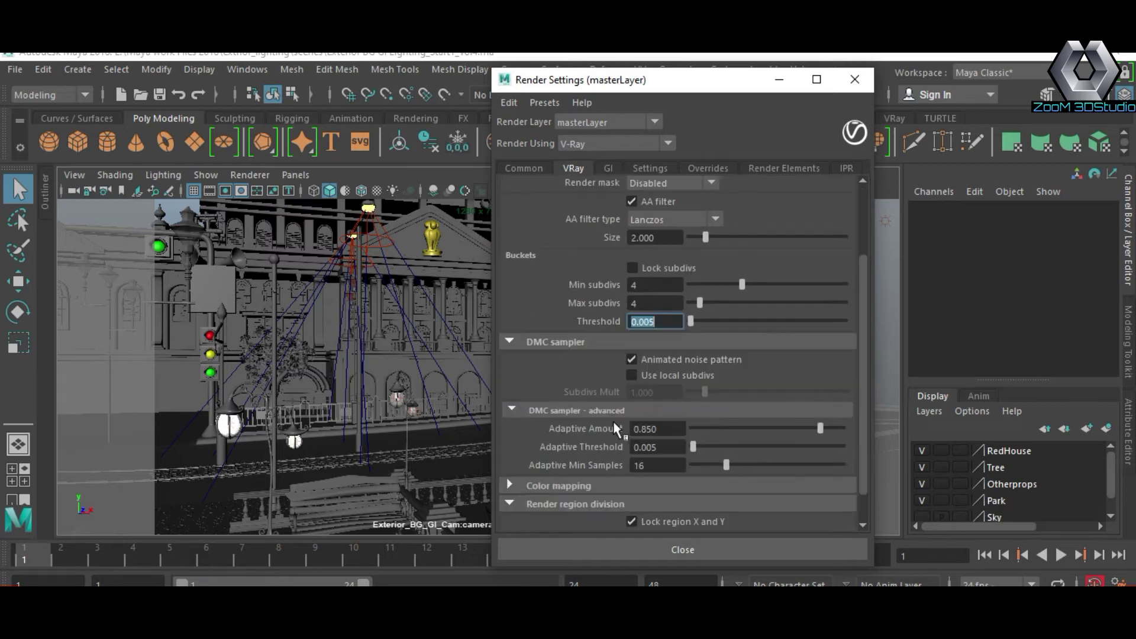
scroll(632, 430, down, 2)
double_click(648, 428)
text(4)
key(Return)
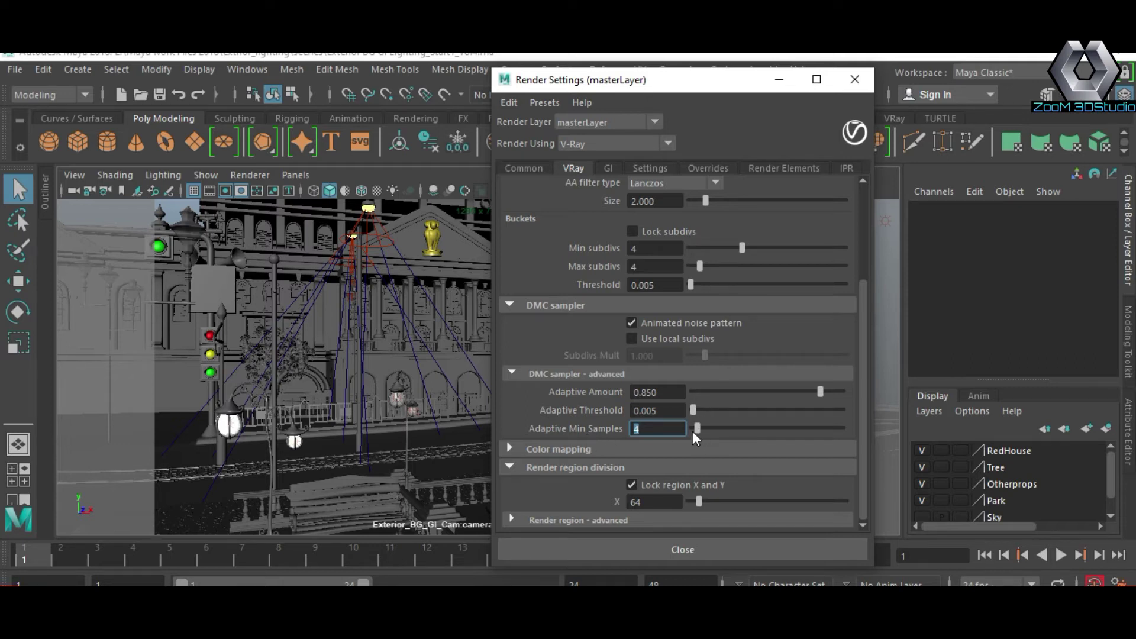
click(673, 441)
Expand Color mapping, try the Linear multiply type, and set the type to Exponential
click(549, 449)
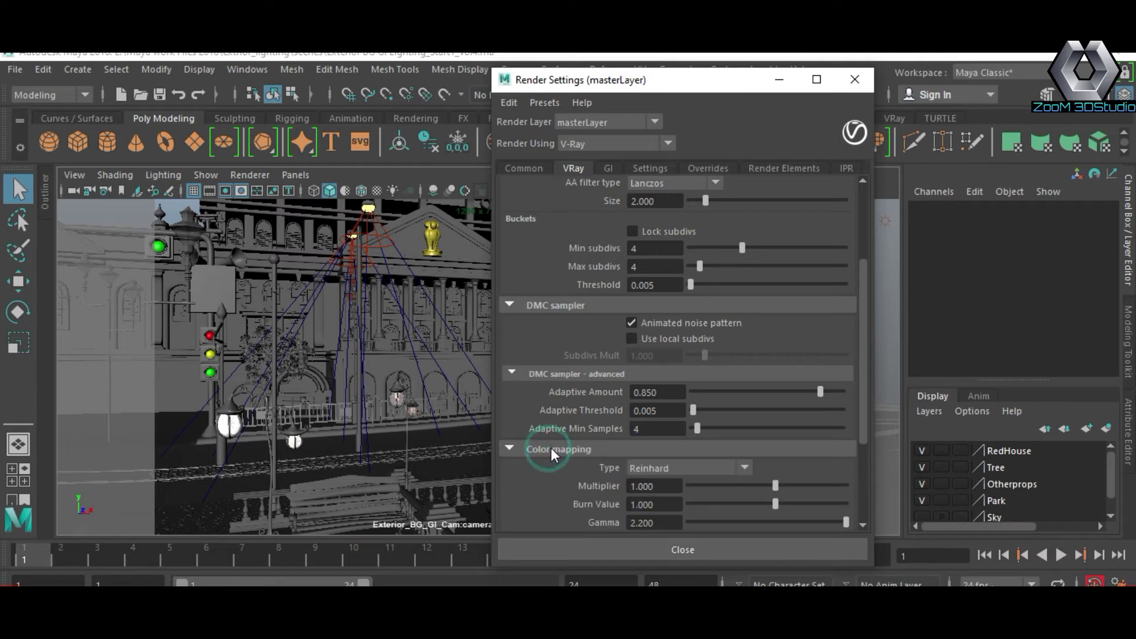
click(669, 468)
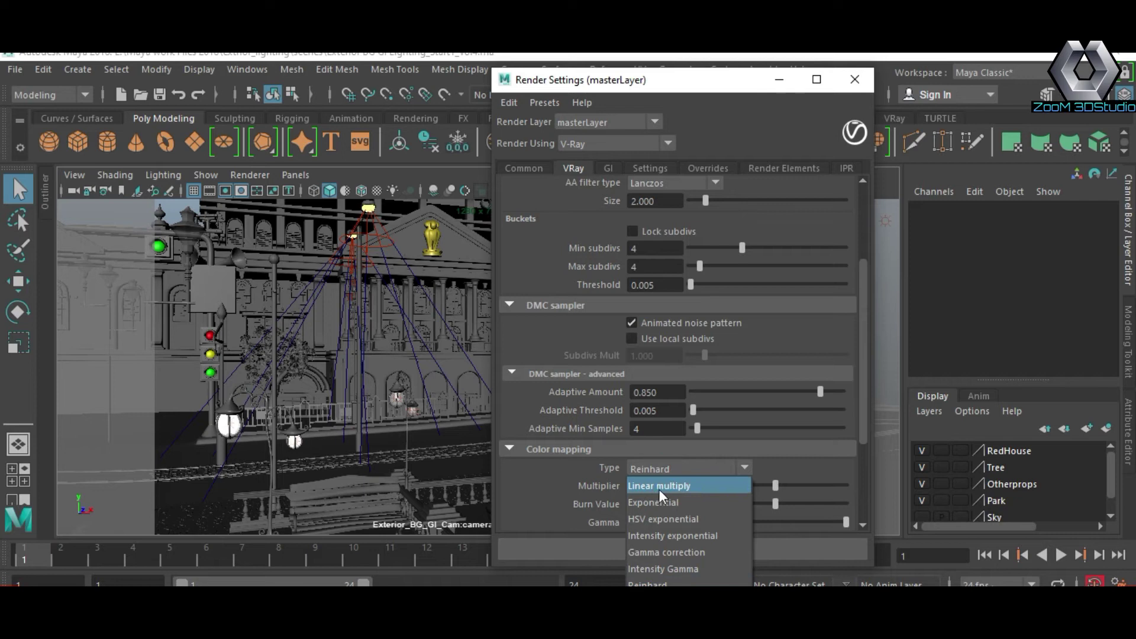
click(655, 503)
click(660, 468)
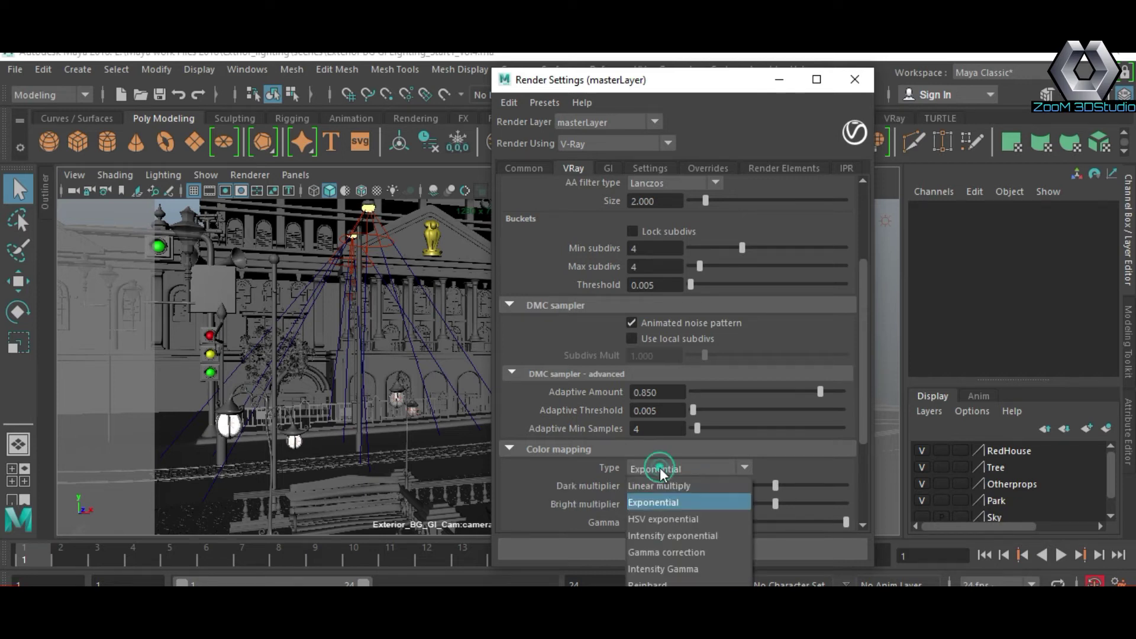
click(660, 484)
click(662, 466)
click(664, 500)
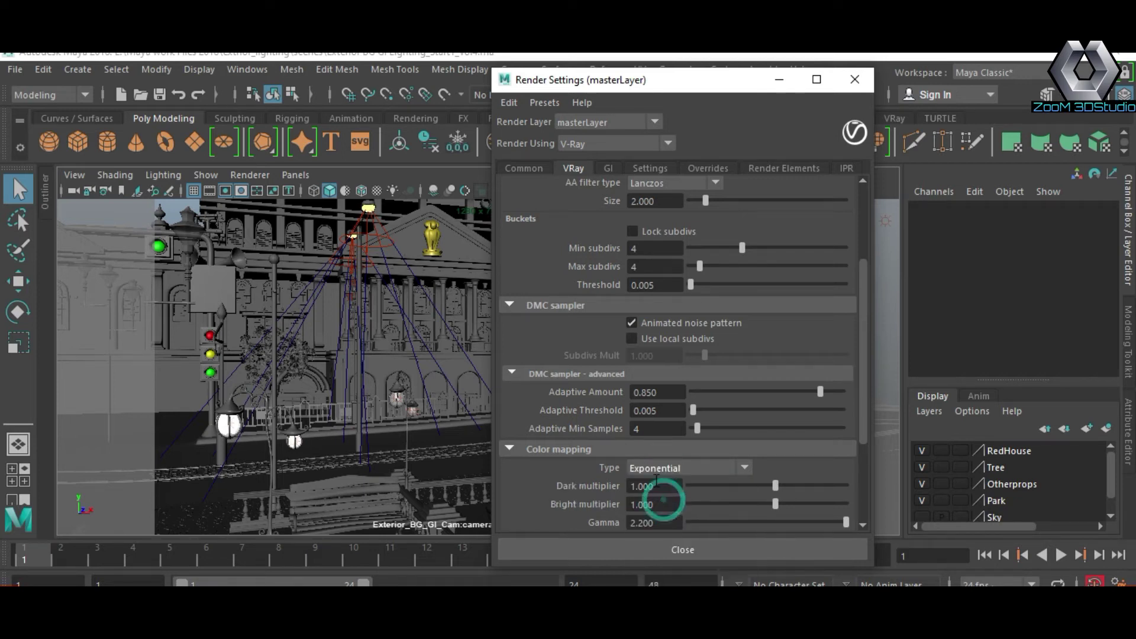
Expand the advanced color mapping settings and enable Linear workflow
scroll(574, 466, down, 3)
click(549, 449)
click(654, 481)
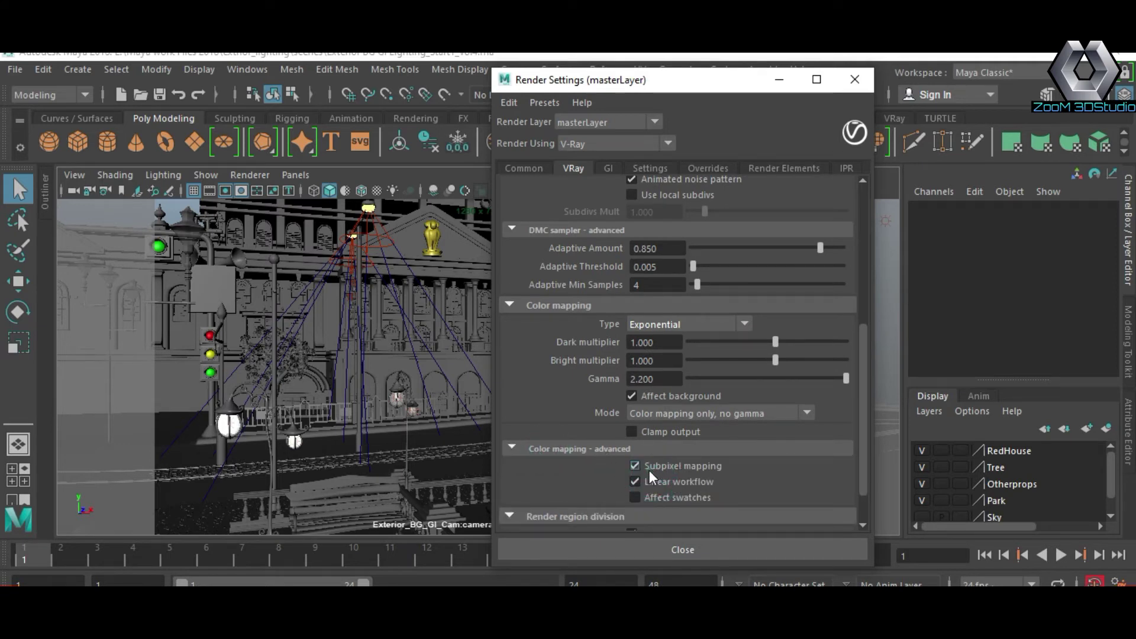
Set the color mapping type to Linear multiply, and review the advanced render region settings and color mapping mode choices
scroll(584, 452, down, 1)
click(667, 276)
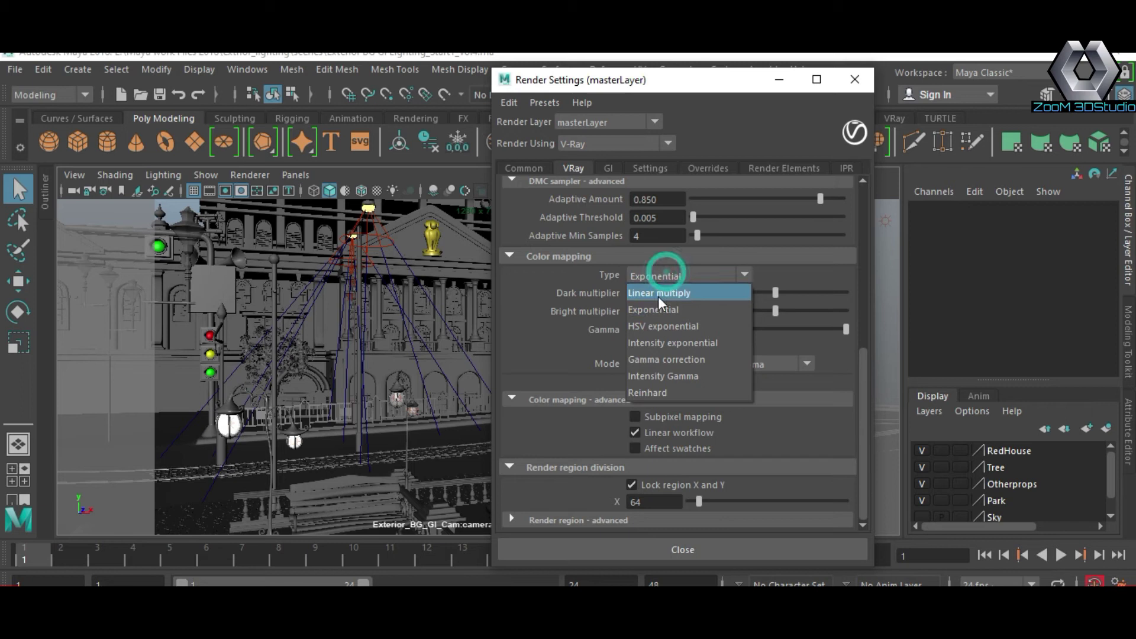
click(669, 289)
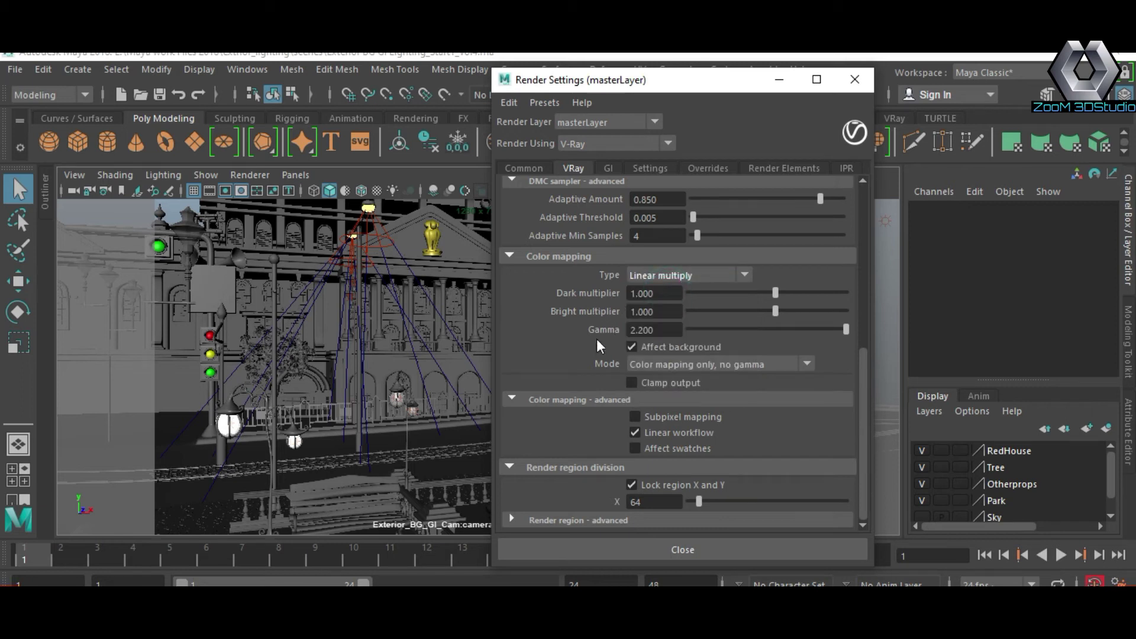
click(552, 520)
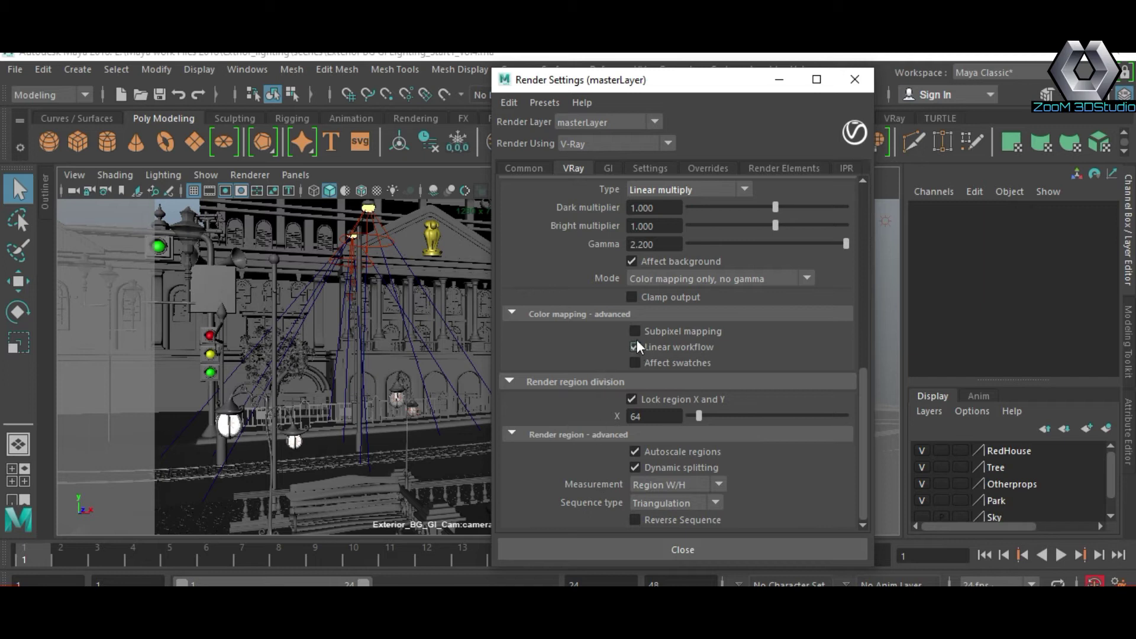
scroll(637, 340, up, 3)
scroll(684, 397, down, 1)
click(690, 427)
click(719, 455)
click(691, 428)
click(688, 464)
Enable global illumination with Brute force as the primary bounces engine
click(608, 167)
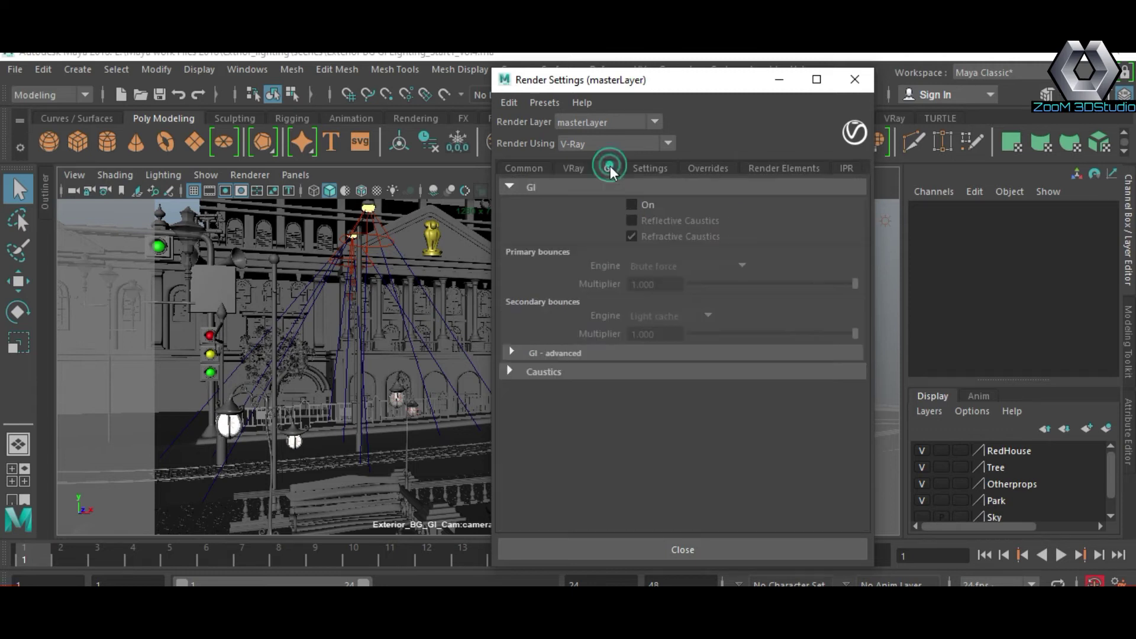
click(632, 204)
click(658, 266)
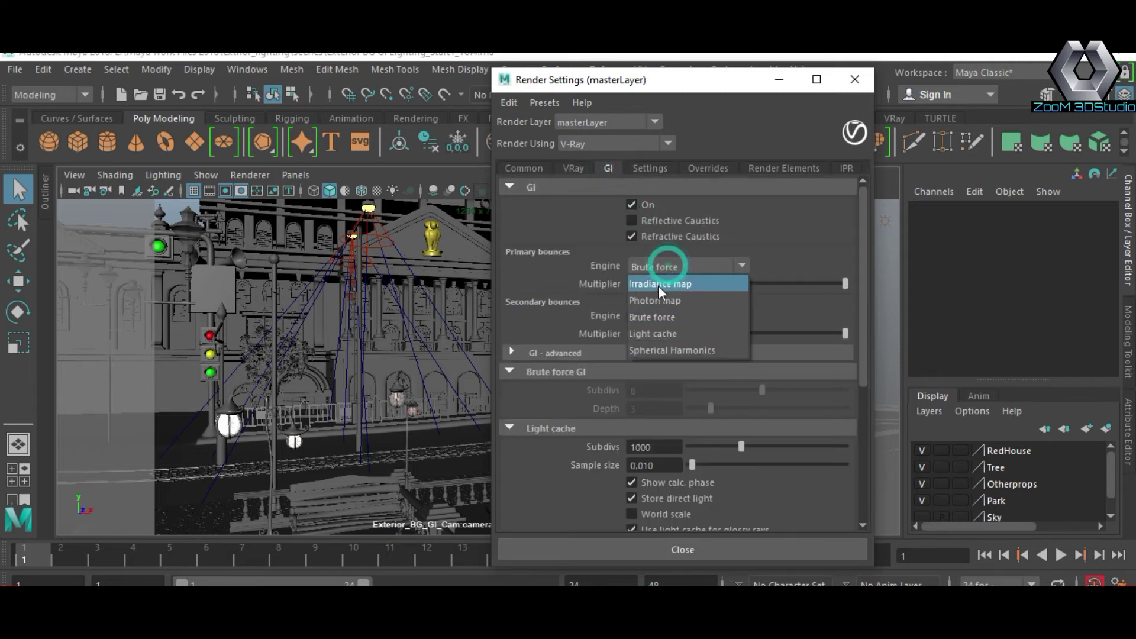
click(658, 317)
Try Irradiance map as the primary bounces engine, review its settings, and switch the engine back to Brute force
click(661, 271)
click(662, 282)
scroll(660, 409, down, 6)
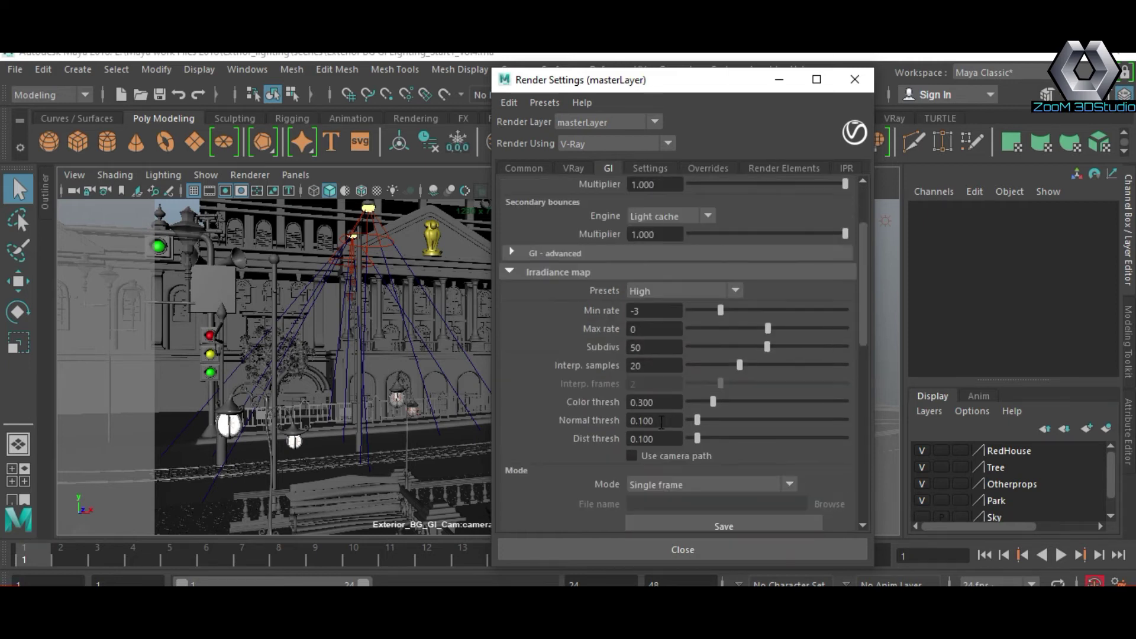
scroll(656, 484, down, 3)
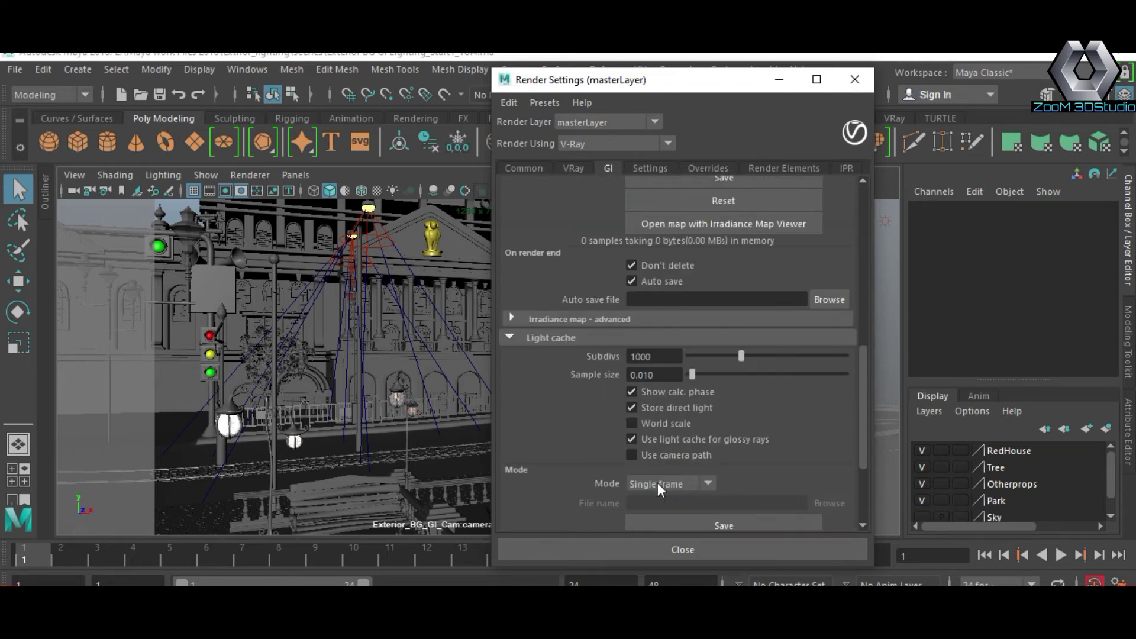
scroll(658, 482, up, 12)
click(687, 263)
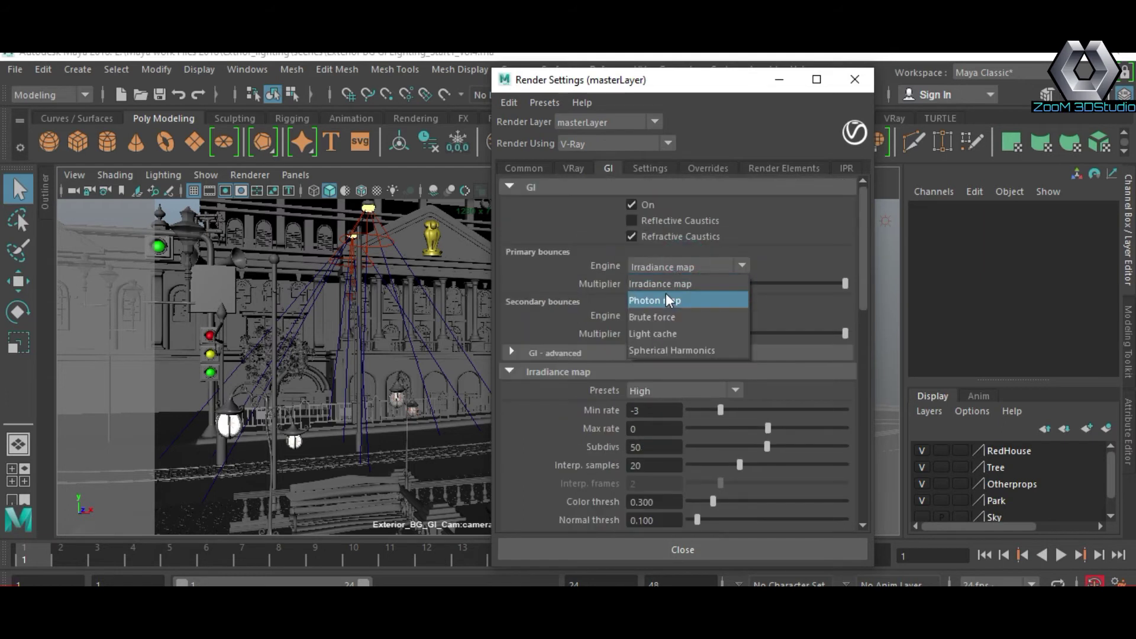
click(673, 316)
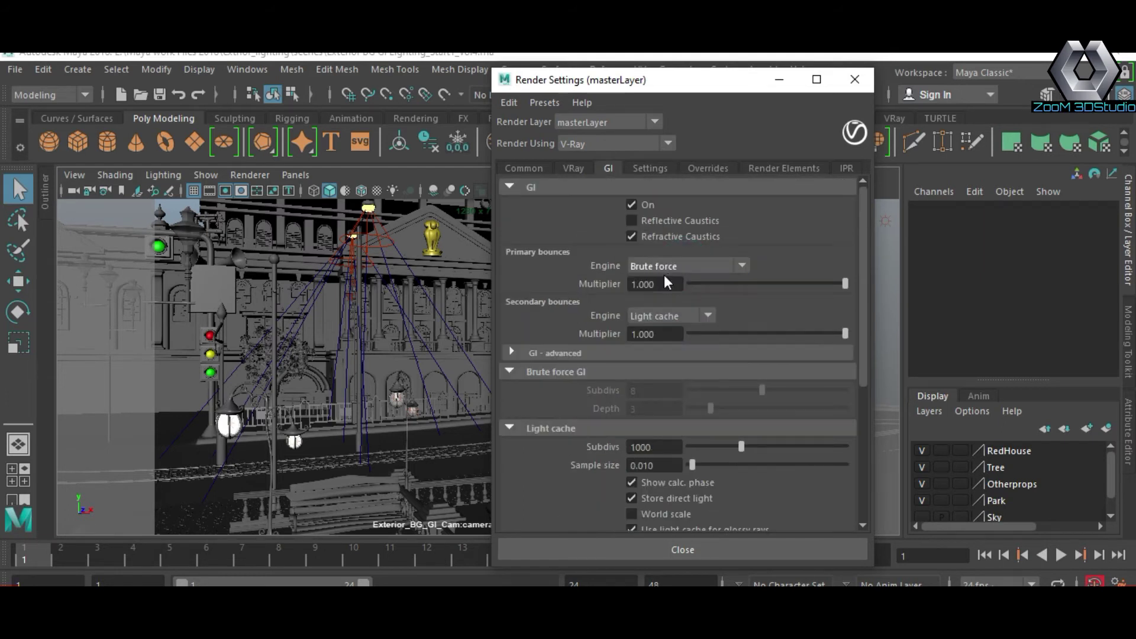
Look over the advanced GI and System settings, and enable Viewport subdivision in the Geometry overrides
click(519, 353)
click(517, 350)
click(651, 168)
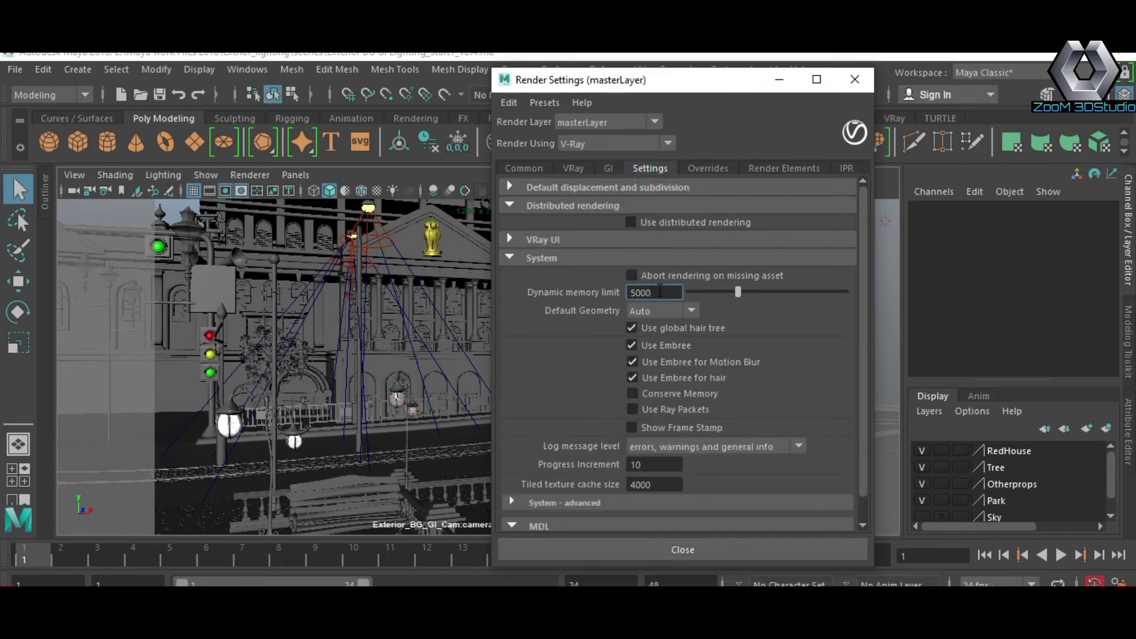
scroll(642, 422, down, 1)
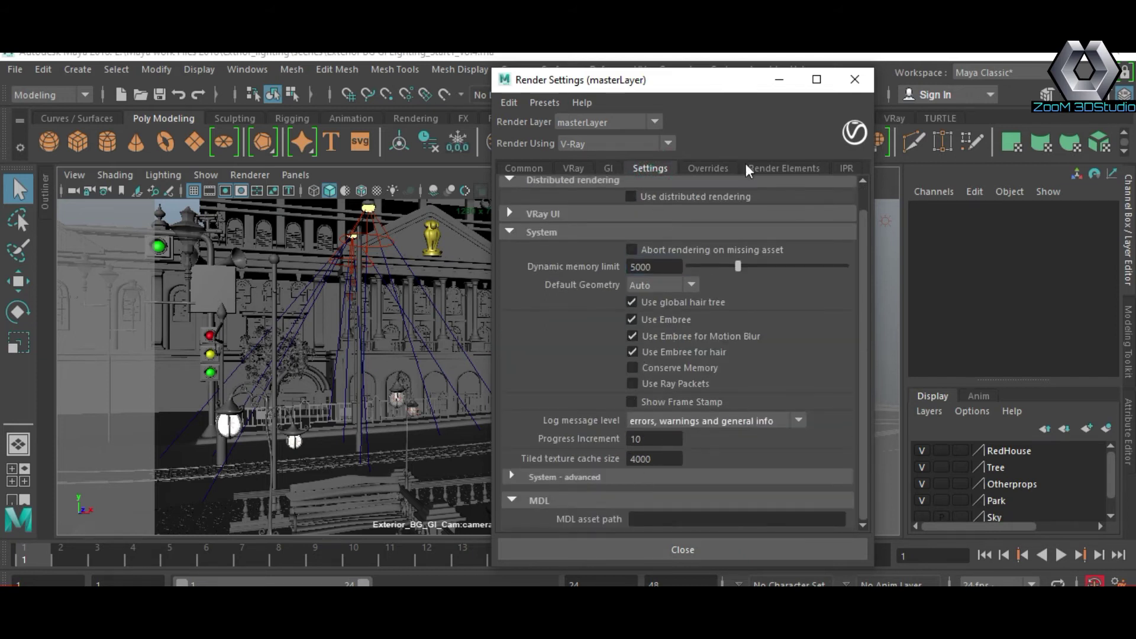
click(719, 166)
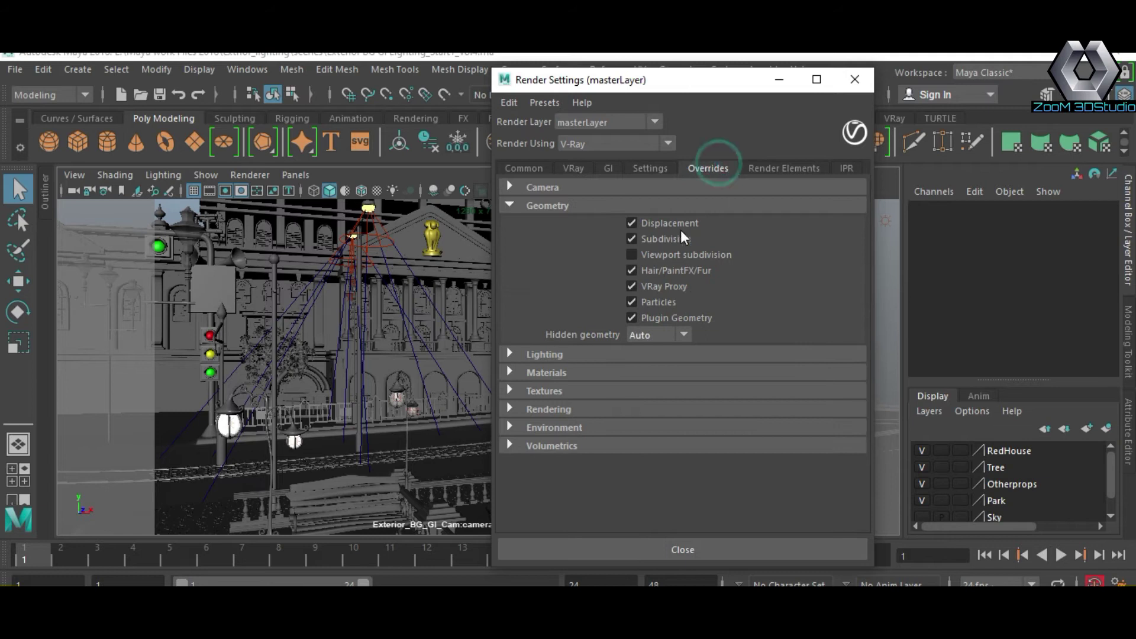
click(640, 253)
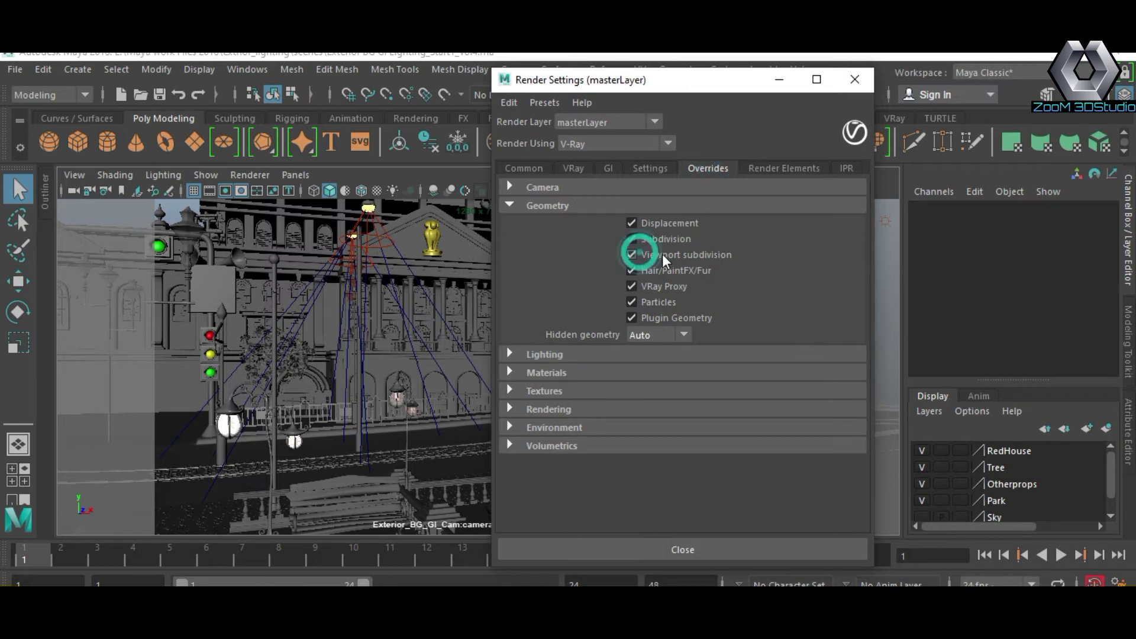
Add an Extra Tex render element and select it among the added elements
click(771, 168)
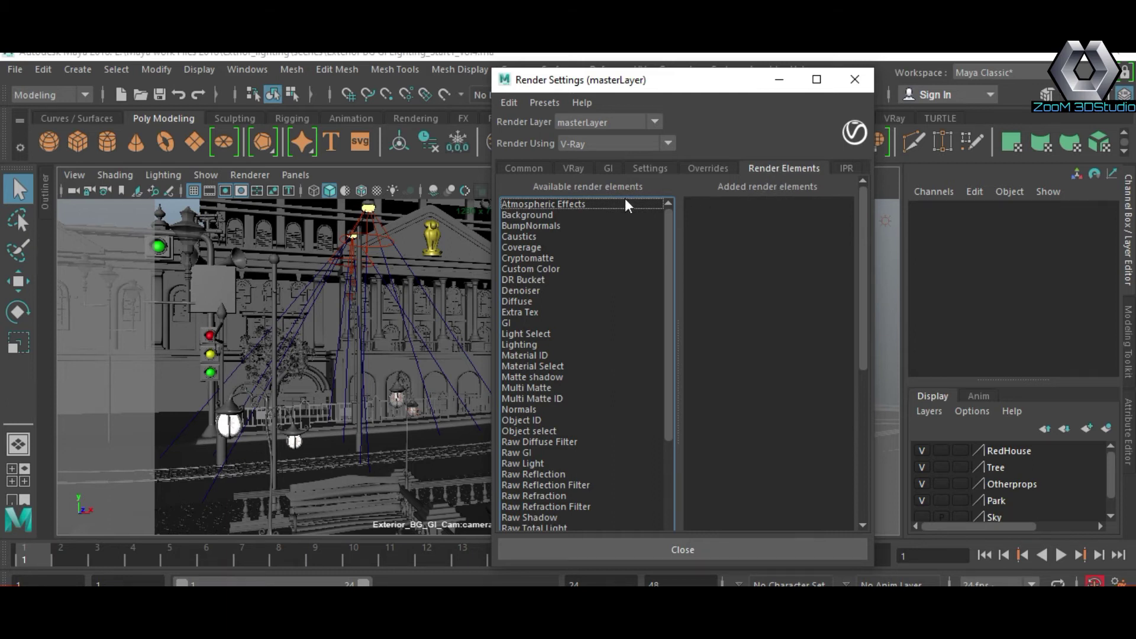
scroll(548, 304, down, 15)
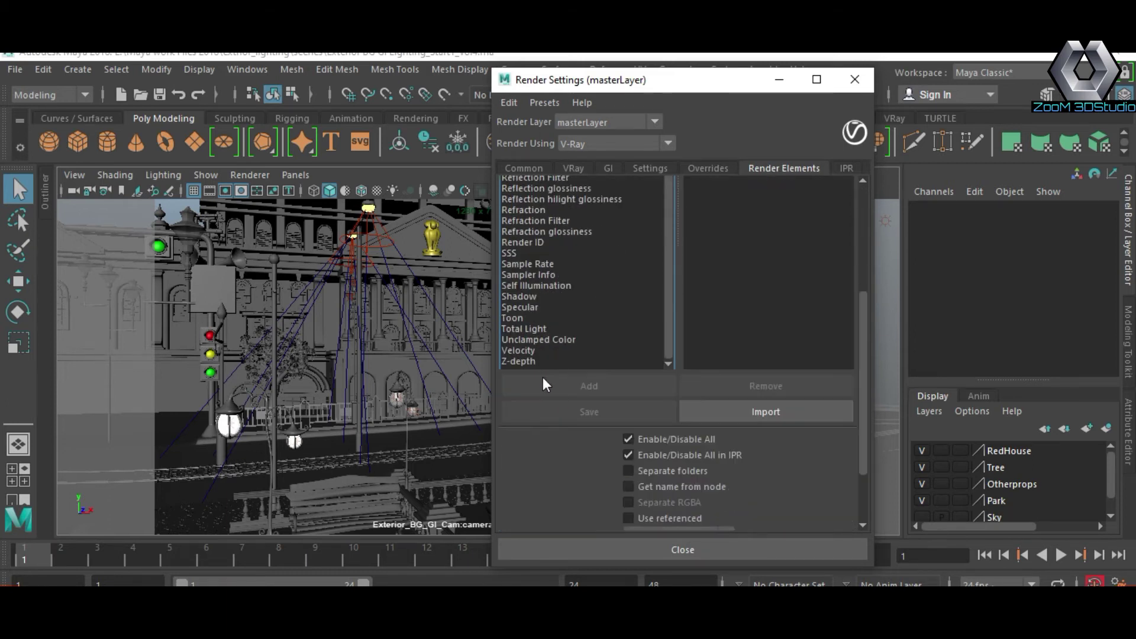
scroll(526, 360, up, 10)
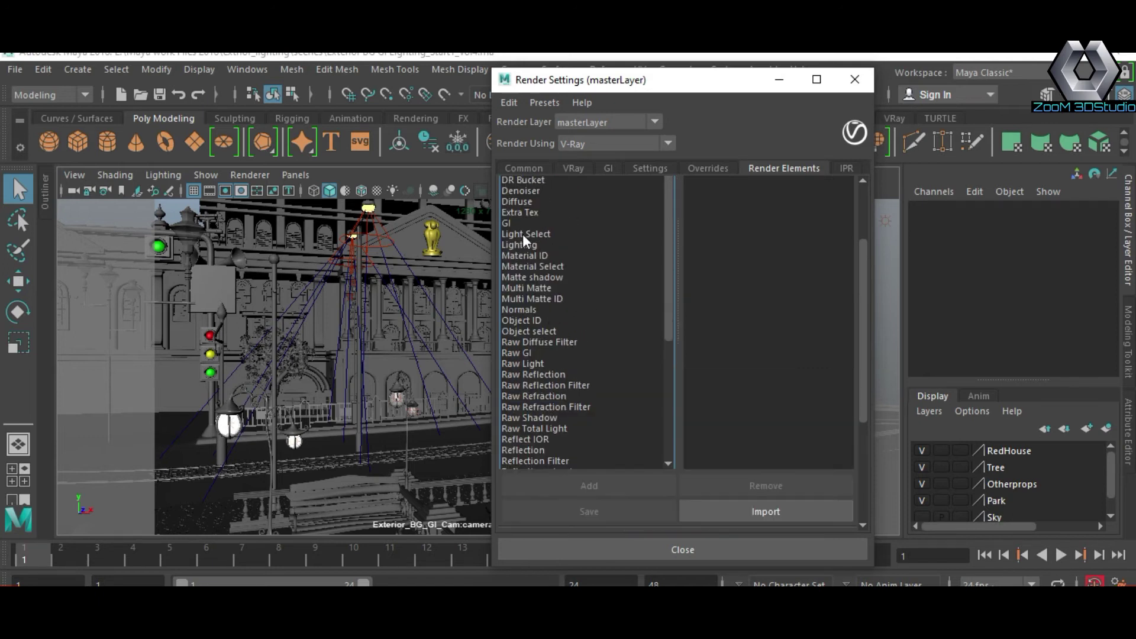
click(523, 213)
click(588, 484)
drag(862, 254, 863, 201)
click(764, 208)
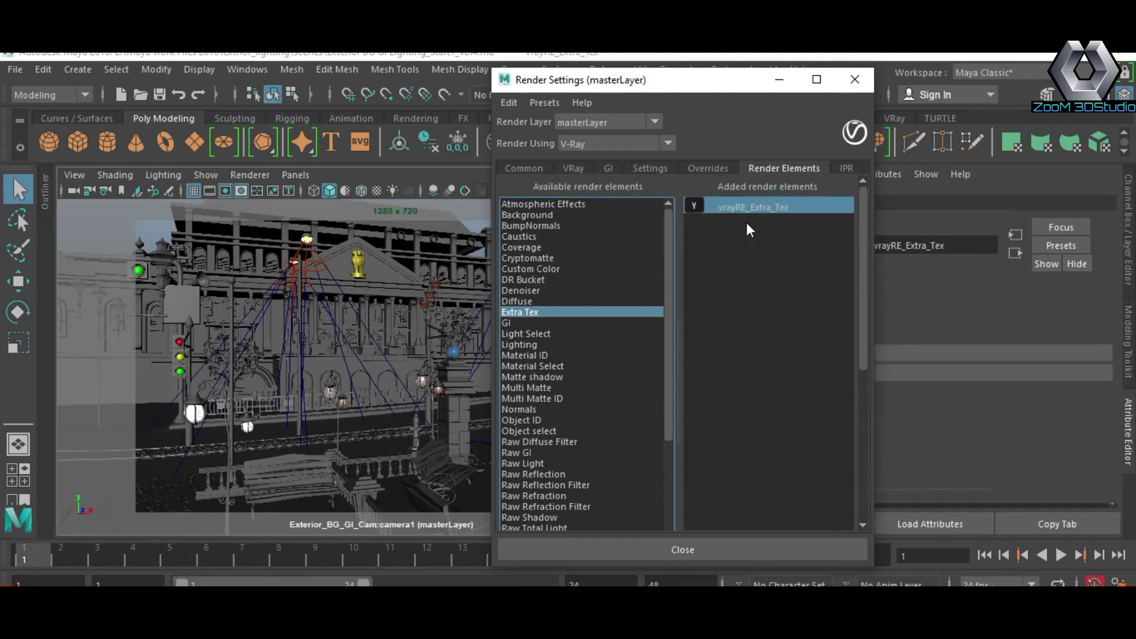
Move the render settings window off the attributes and add a second Extra Tex render element
drag(707, 82, 503, 116)
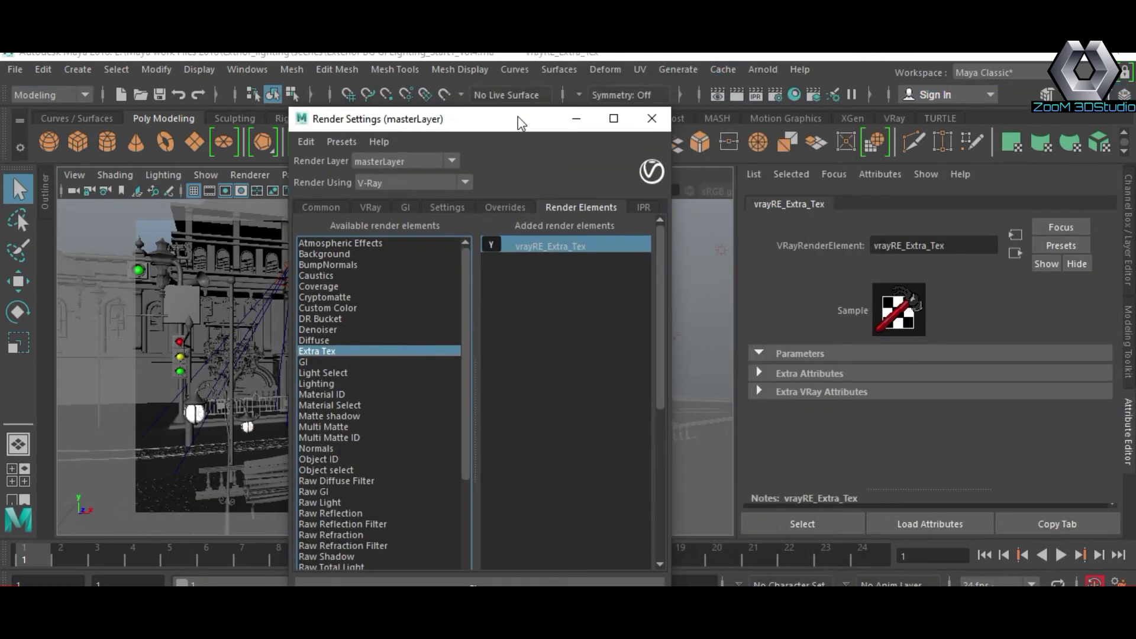
click(329, 362)
click(317, 320)
scroll(329, 432, down, 4)
scroll(329, 533, down, 5)
click(349, 525)
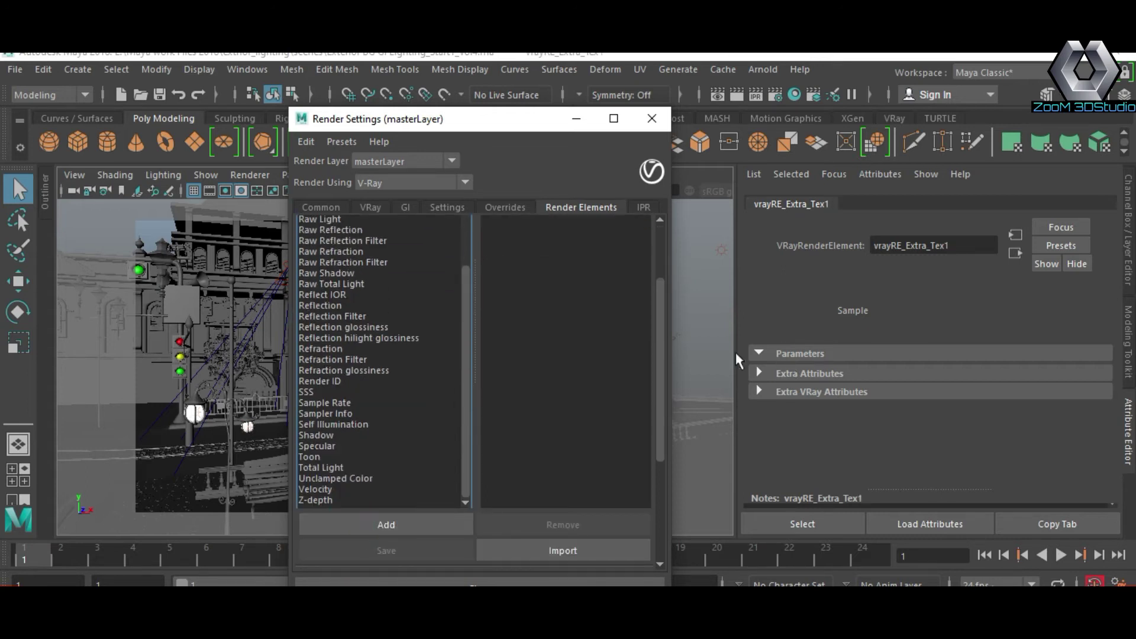
scroll(661, 375, up, 4)
click(564, 265)
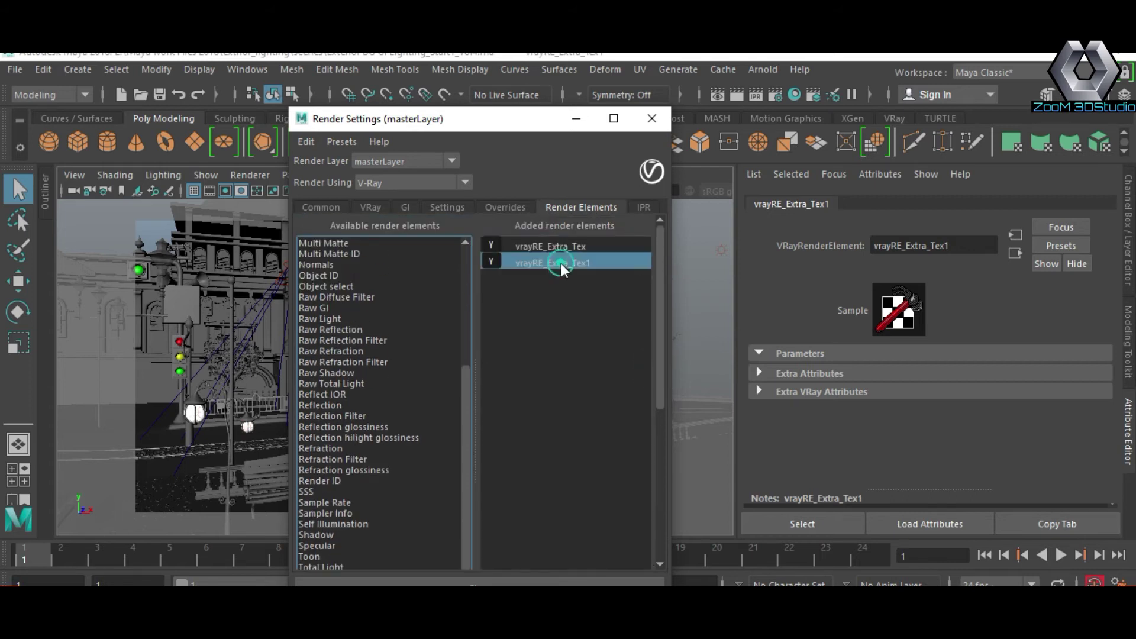
Rename the first Extra Tex render element AO and the second one wire
click(578, 245)
double_click(593, 245)
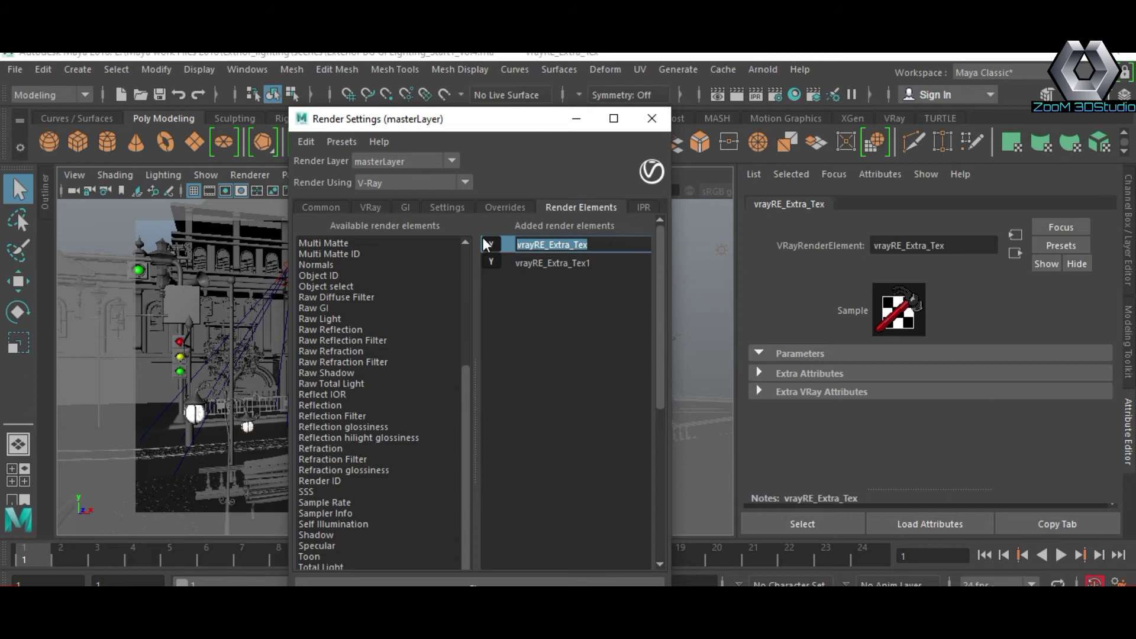
text(AO)
key(Return)
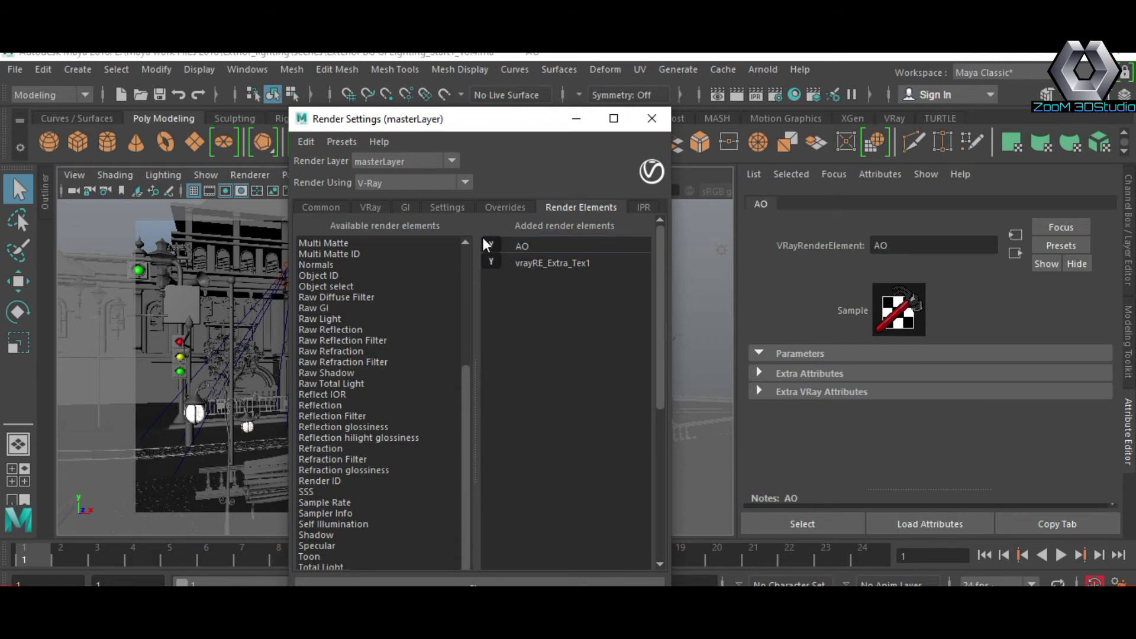
click(548, 262)
click(548, 262)
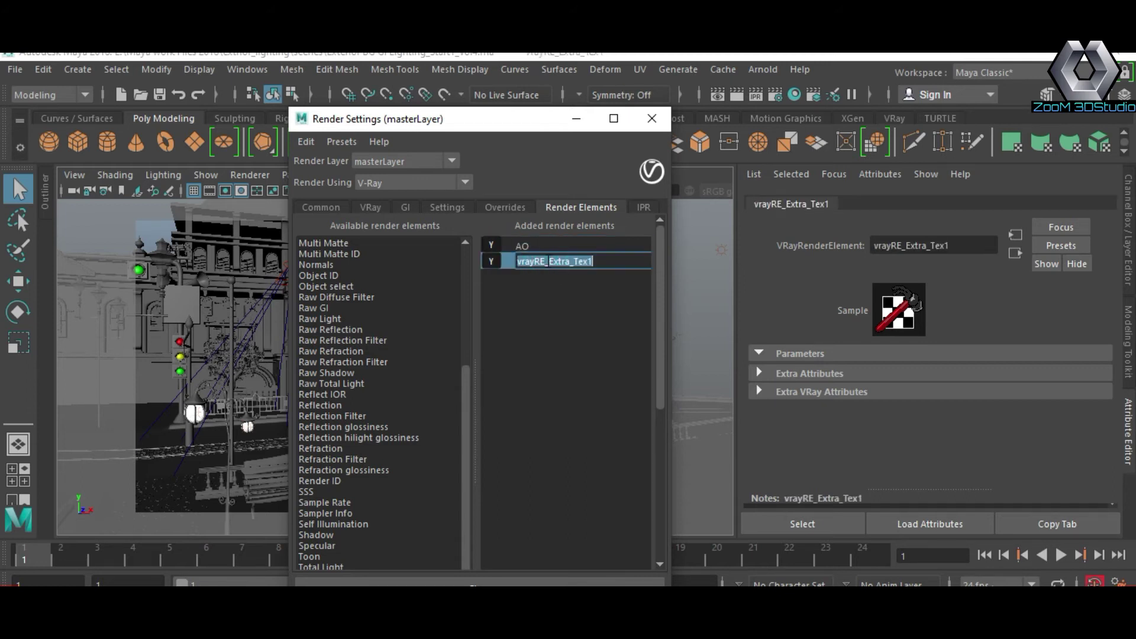
text(wire)
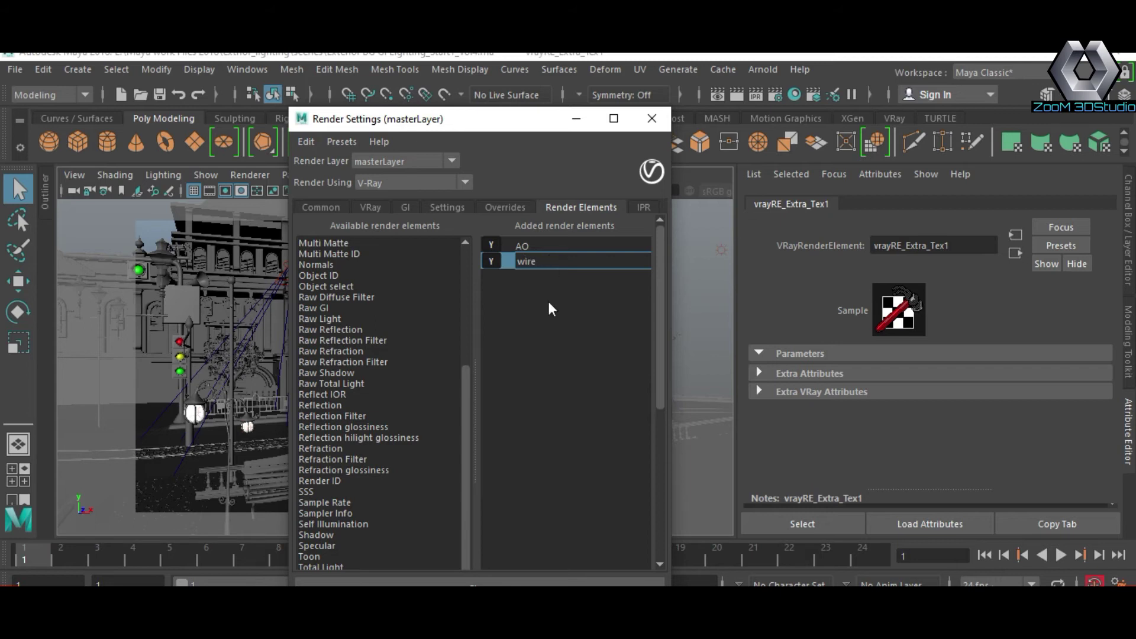
key(Return)
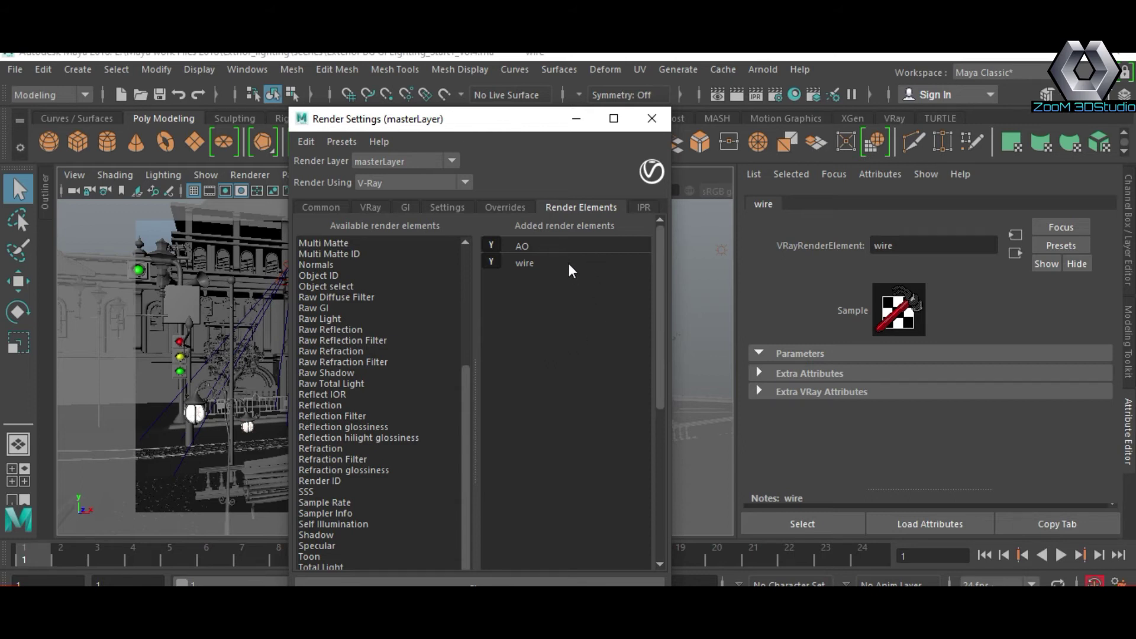
Assign a VRay Dirt texture to the AO render element in its extra V-Ray attributes
click(540, 249)
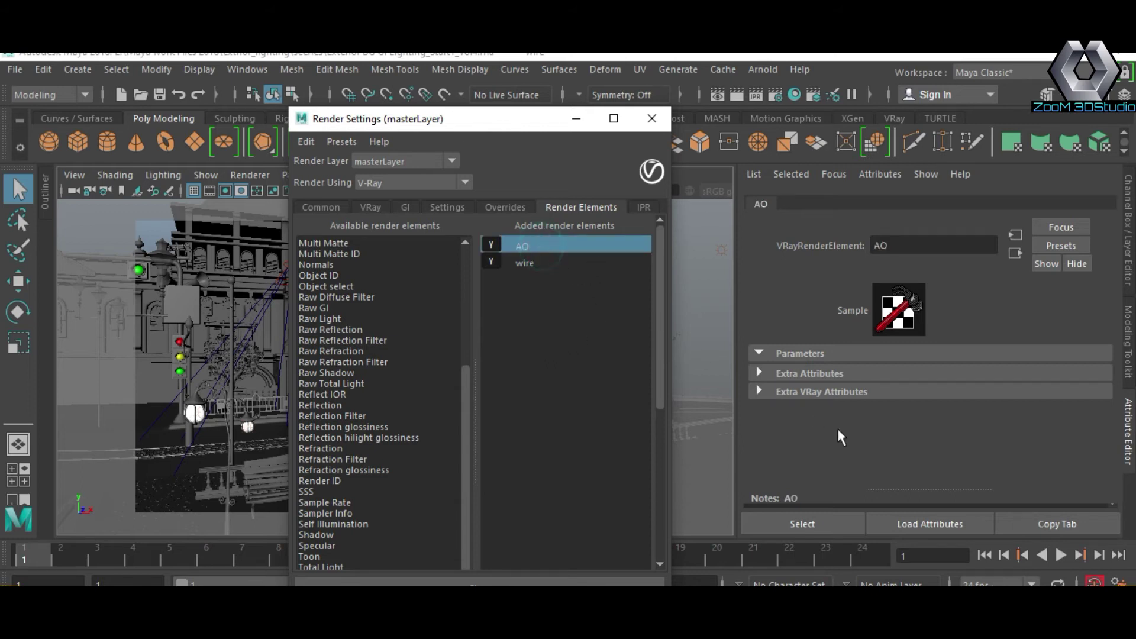
click(759, 391)
scroll(875, 423, down, 5)
scroll(867, 401, up, 2)
scroll(868, 402, up, 2)
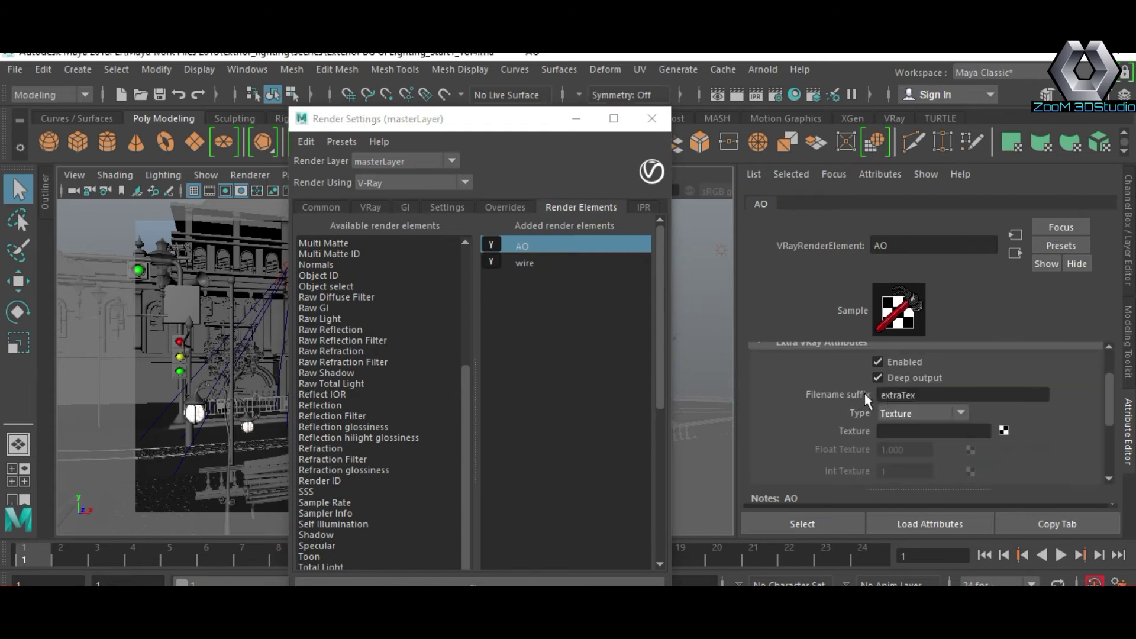
click(1004, 430)
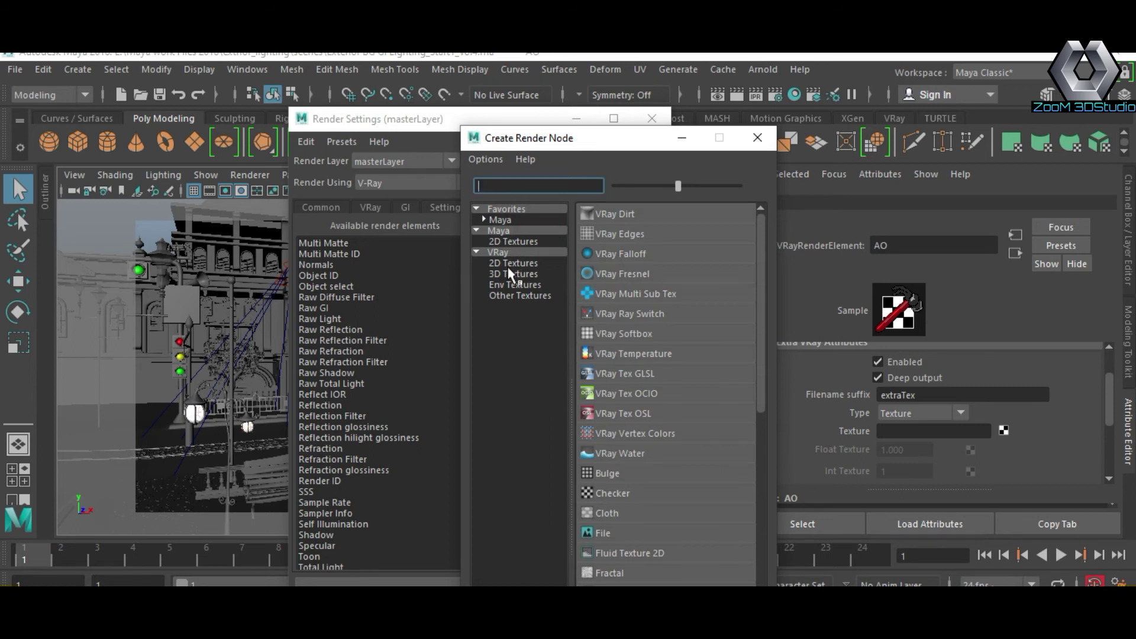
click(613, 217)
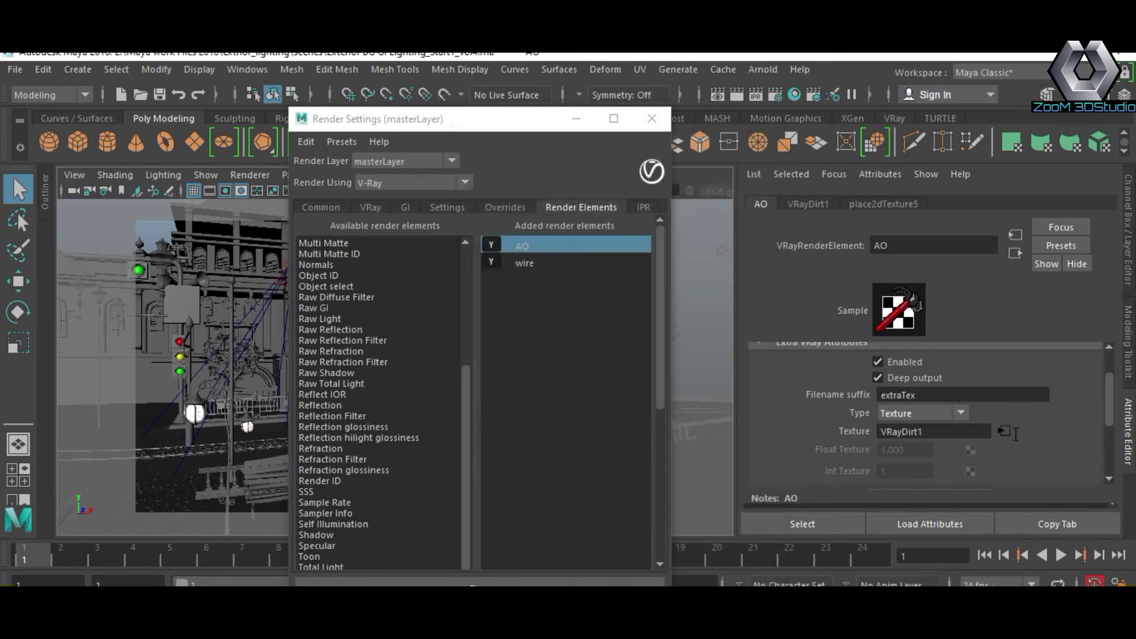
Set the radius of the AO element's VRay Dirt texture to 25 and go through its remaining parameters
click(1005, 431)
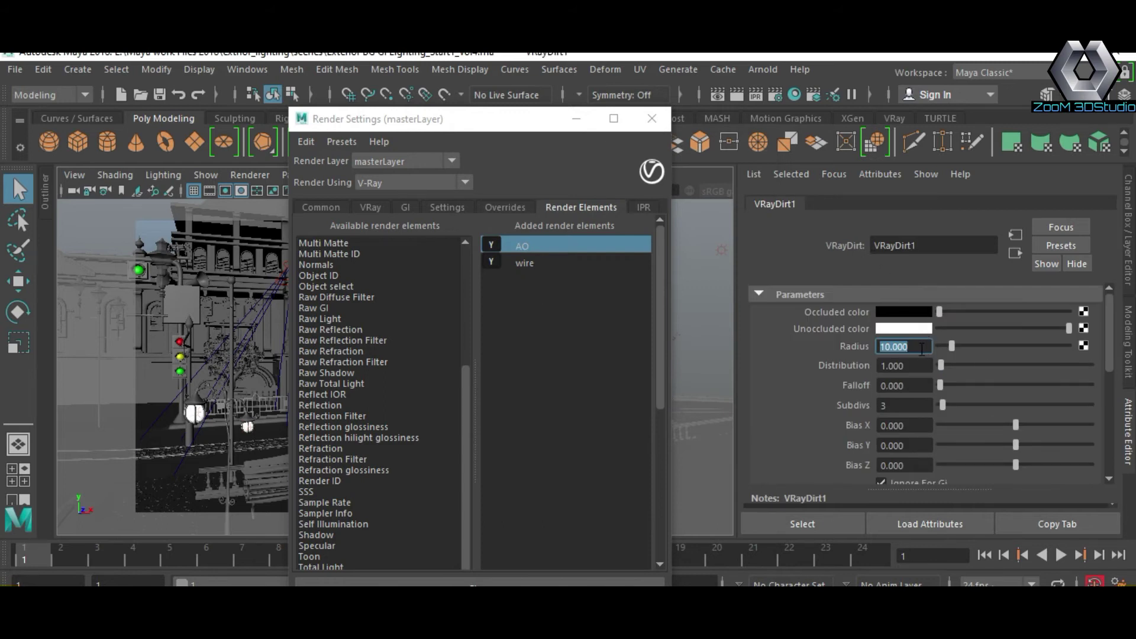
text(25)
key(Return)
scroll(911, 408, down, 3)
click(890, 416)
click(883, 447)
scroll(911, 364, up, 2)
scroll(905, 364, up, 1)
Assign a VRay Edges texture to the wire render element
click(533, 264)
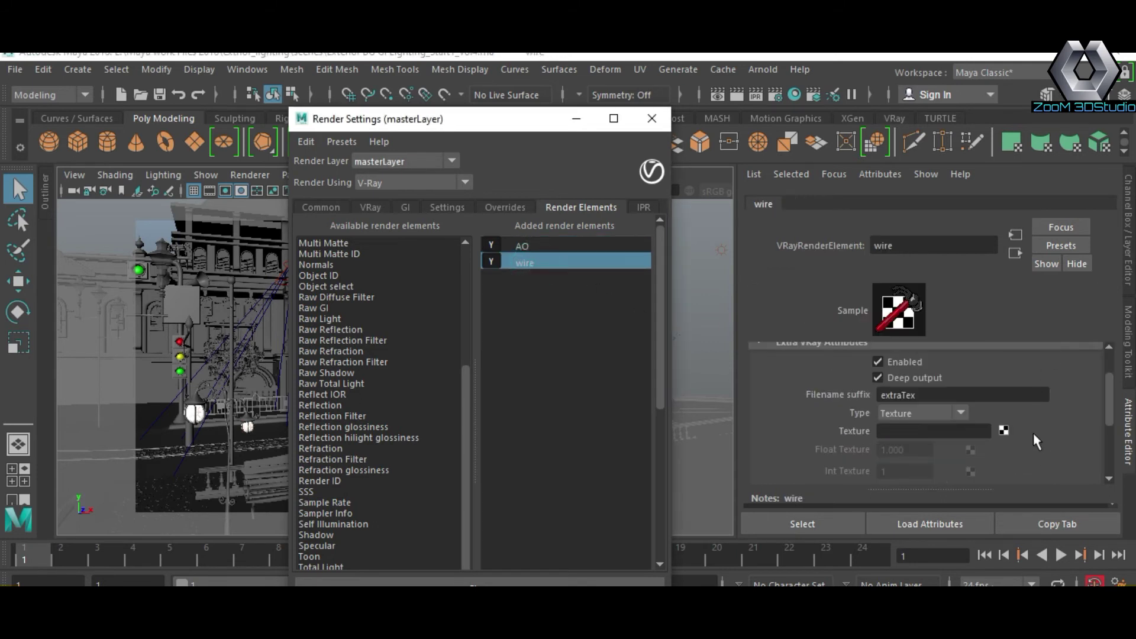
click(1003, 431)
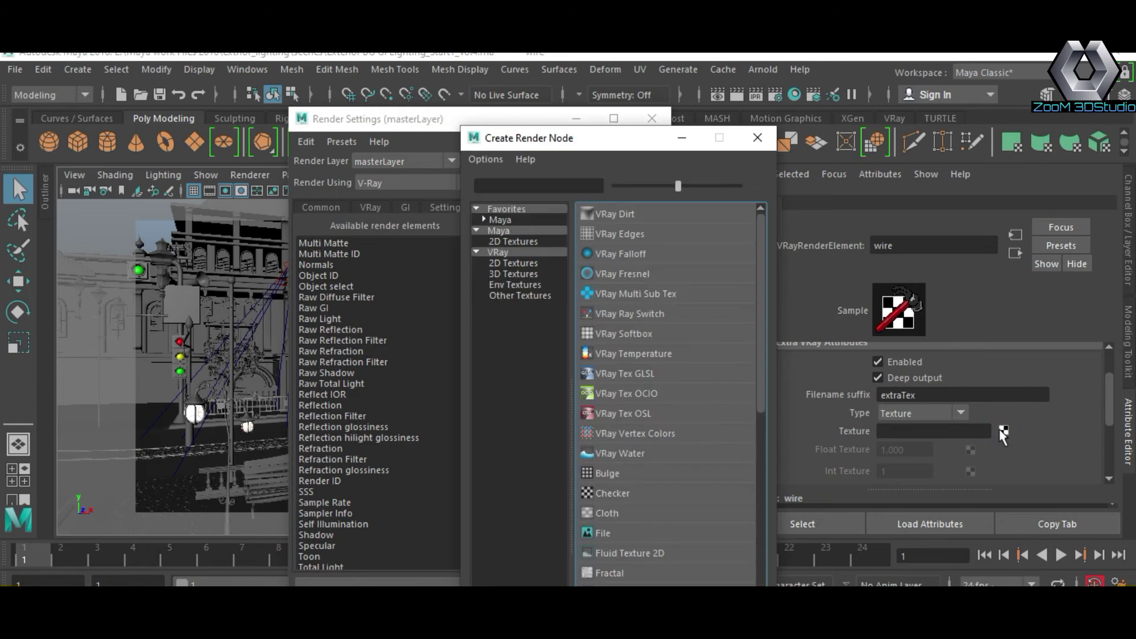
click(618, 234)
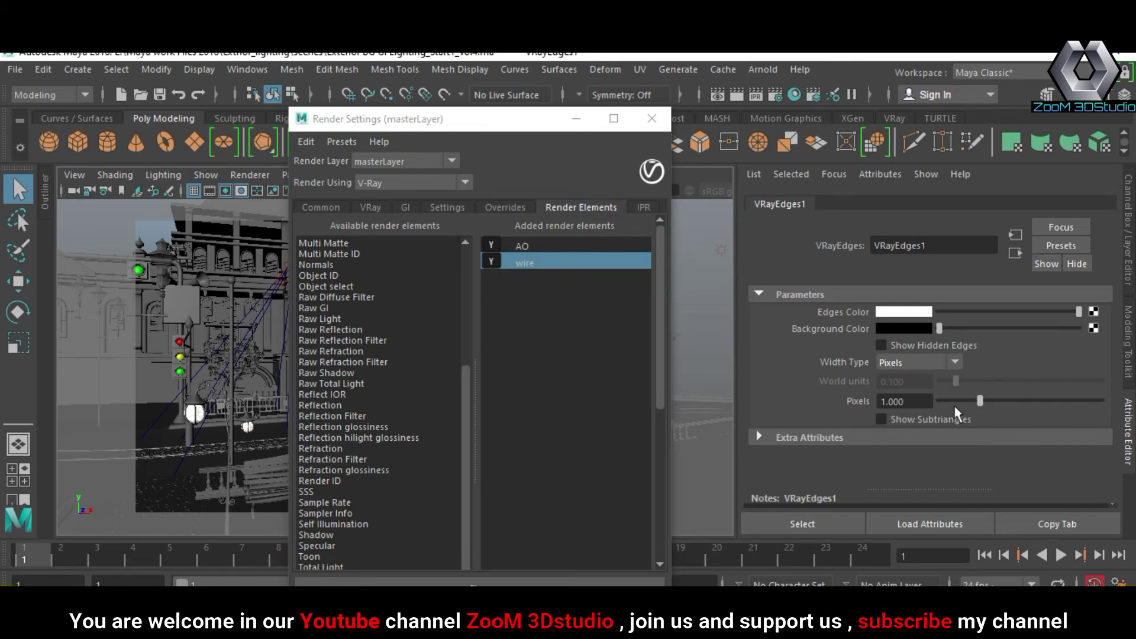
click(765, 438)
Change the edges color of the wire element's VRay Edges texture to light green
drag(476, 121, 556, 130)
click(890, 314)
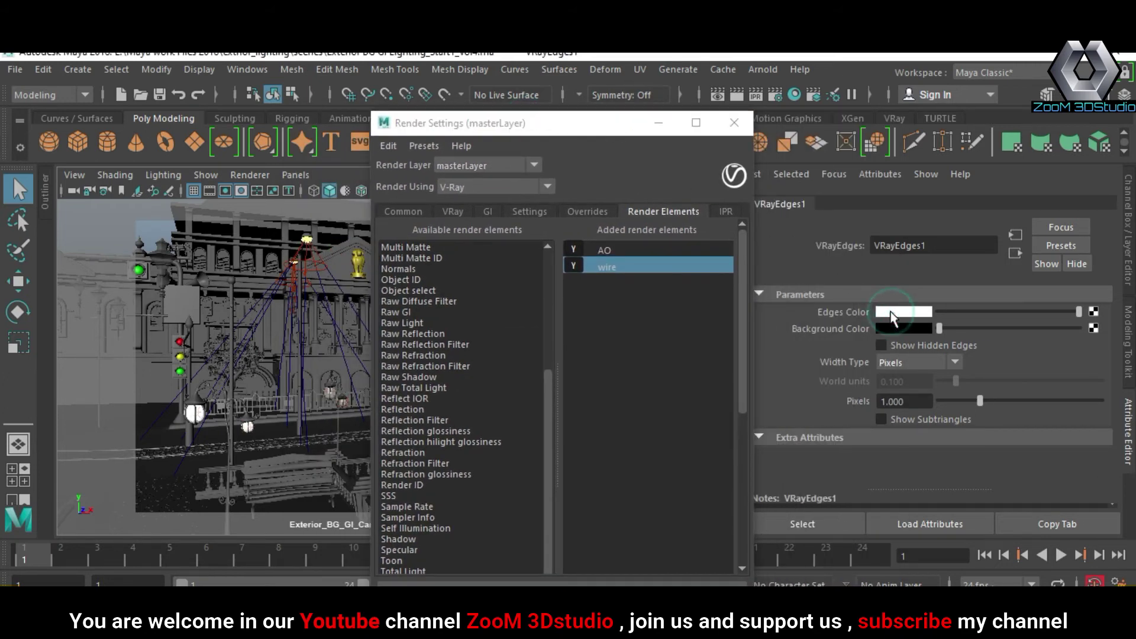
click(1051, 303)
click(1023, 339)
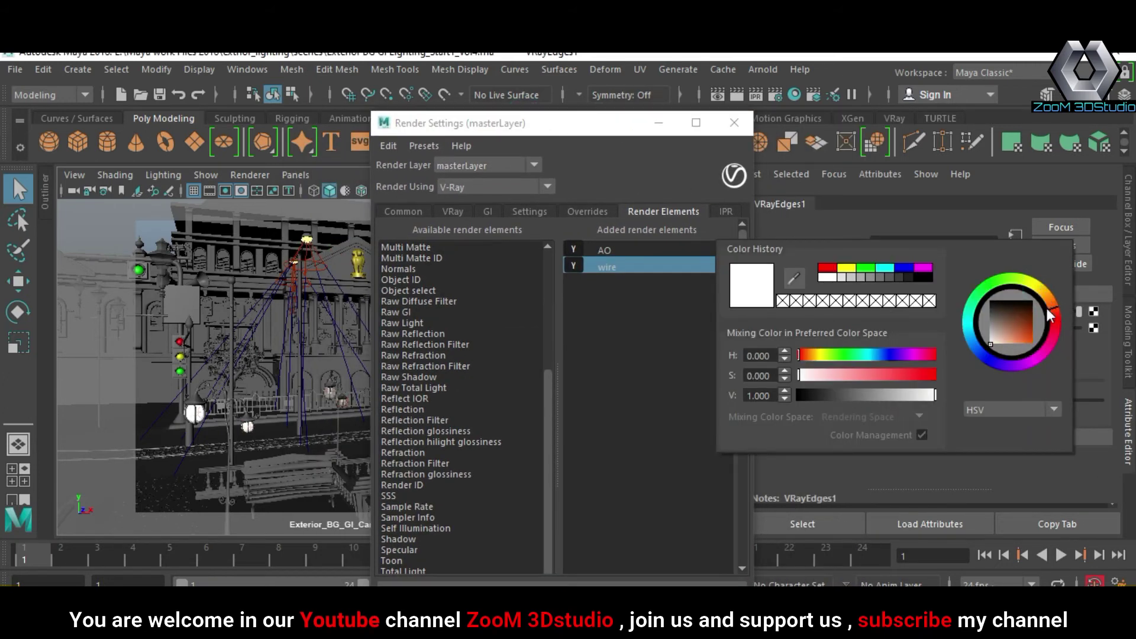
drag(1052, 304, 1012, 354)
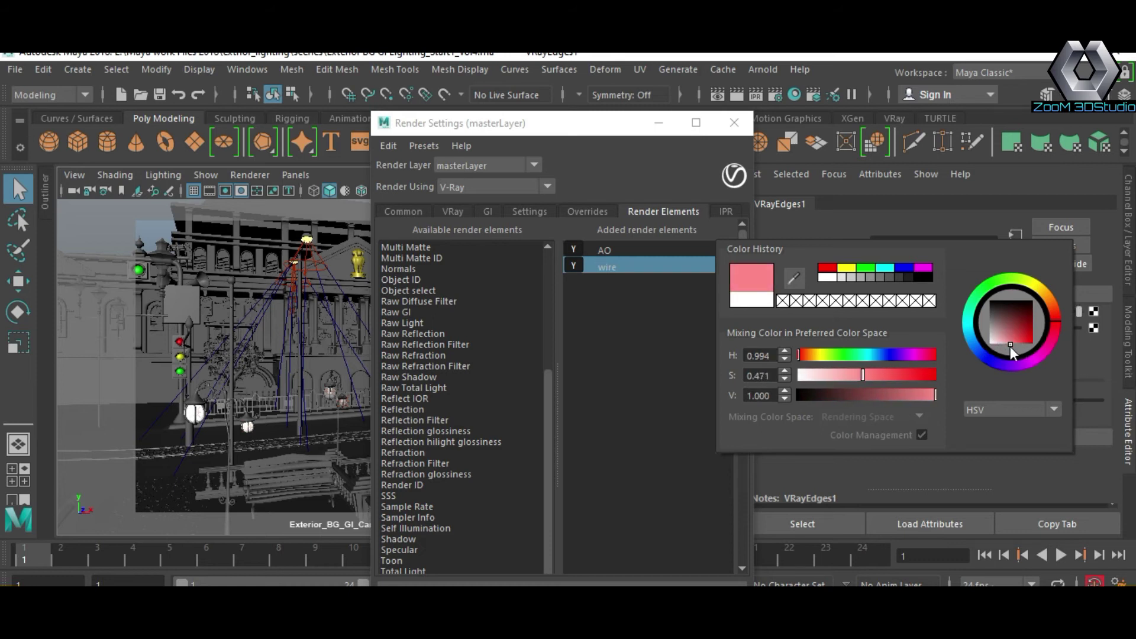
mouse_move(1059, 324)
mouse_down()
mouse_move(1058, 339)
mouse_move(1013, 276)
mouse_move(982, 293)
mouse_move(1014, 287)
mouse_move(1004, 284)
mouse_up()
click(1015, 346)
drag(1015, 353, 1018, 351)
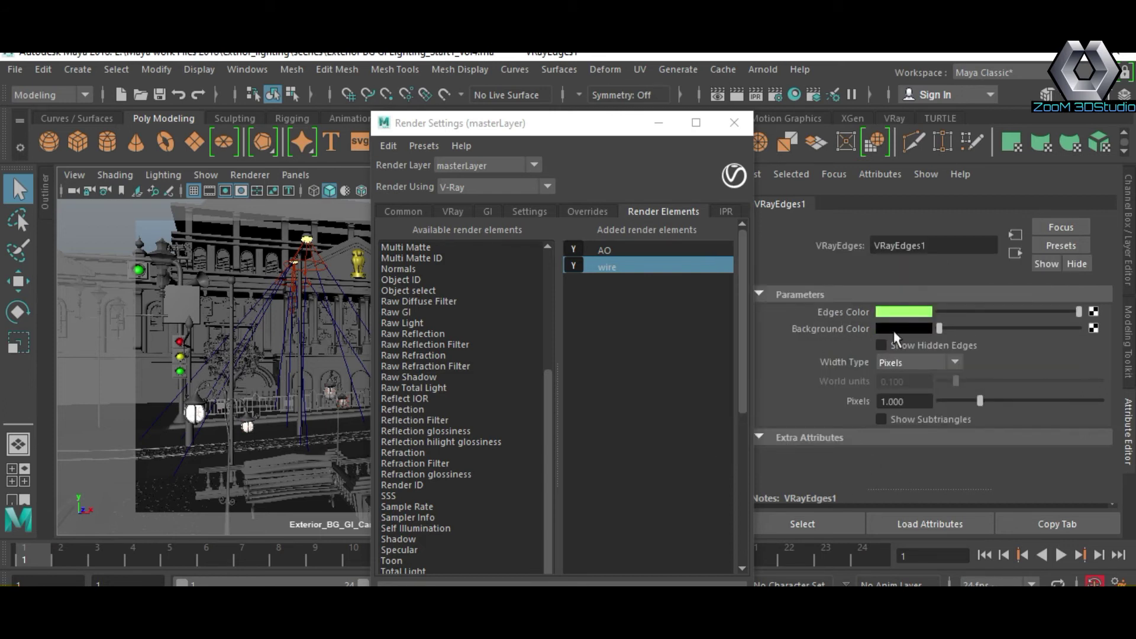
Look over the remaining render element options and the common output settings, and minimize the Render Settings window
drag(577, 132, 742, 143)
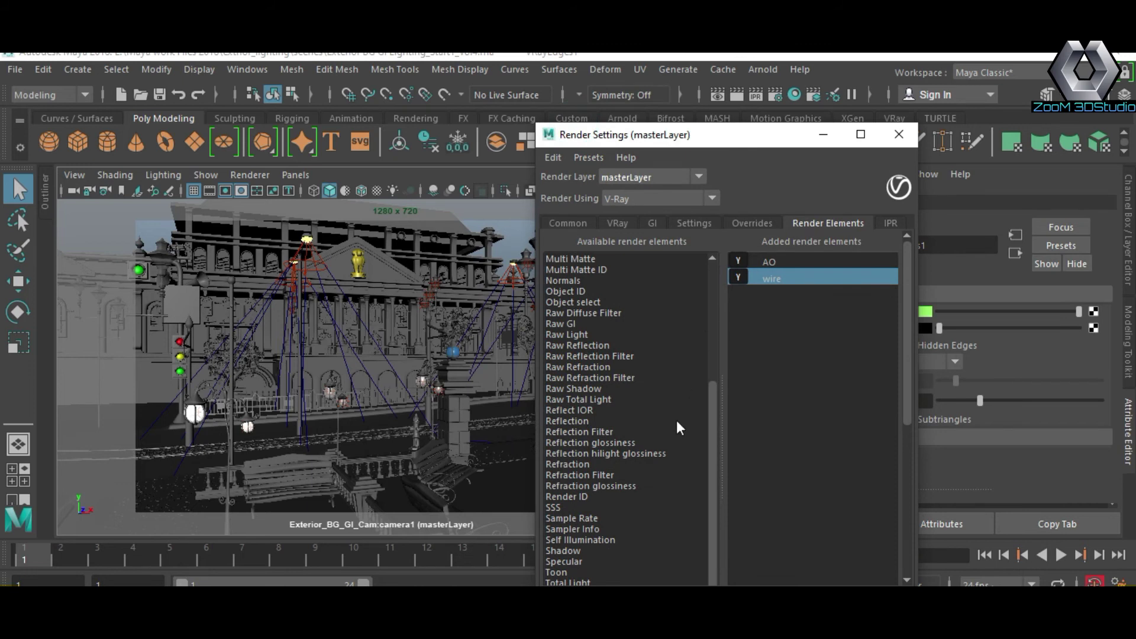
scroll(651, 387, down, 3)
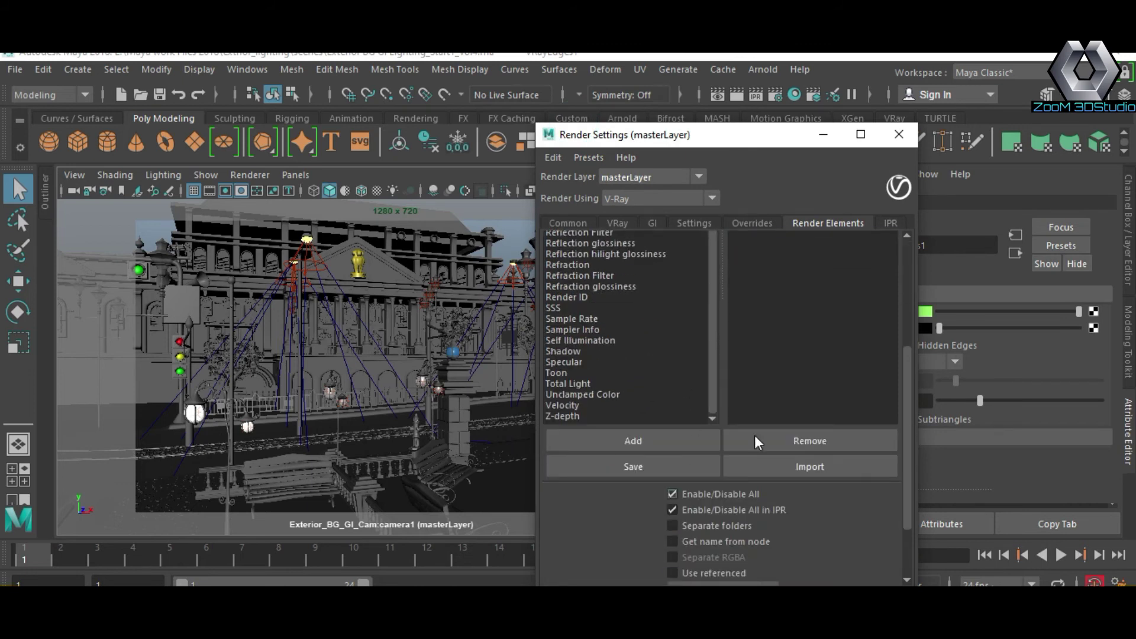
click(552, 219)
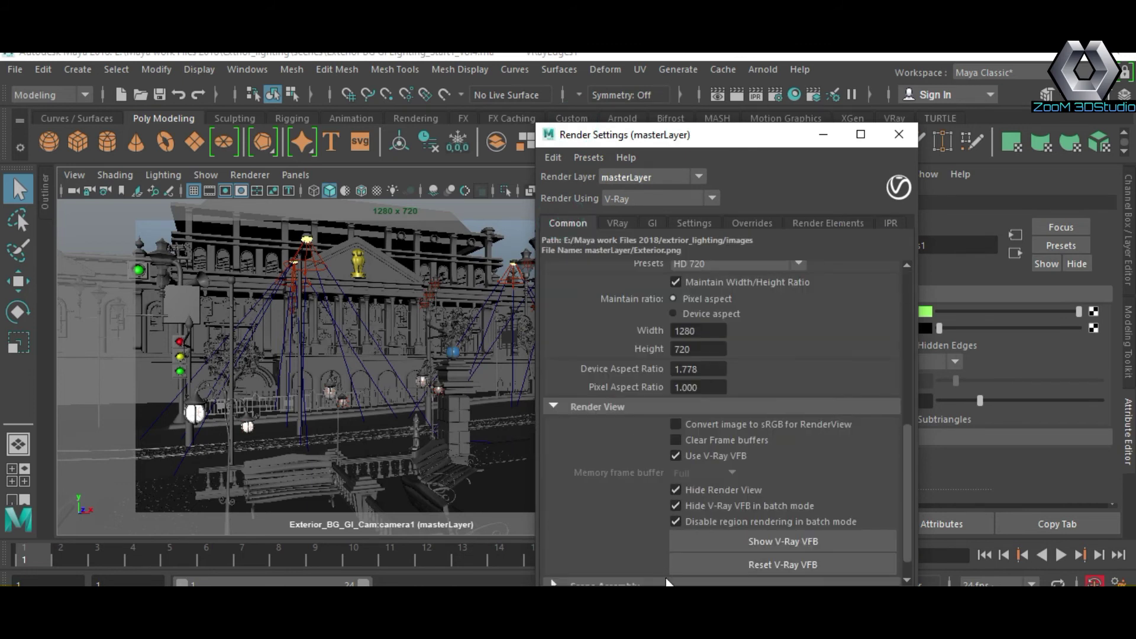
click(823, 135)
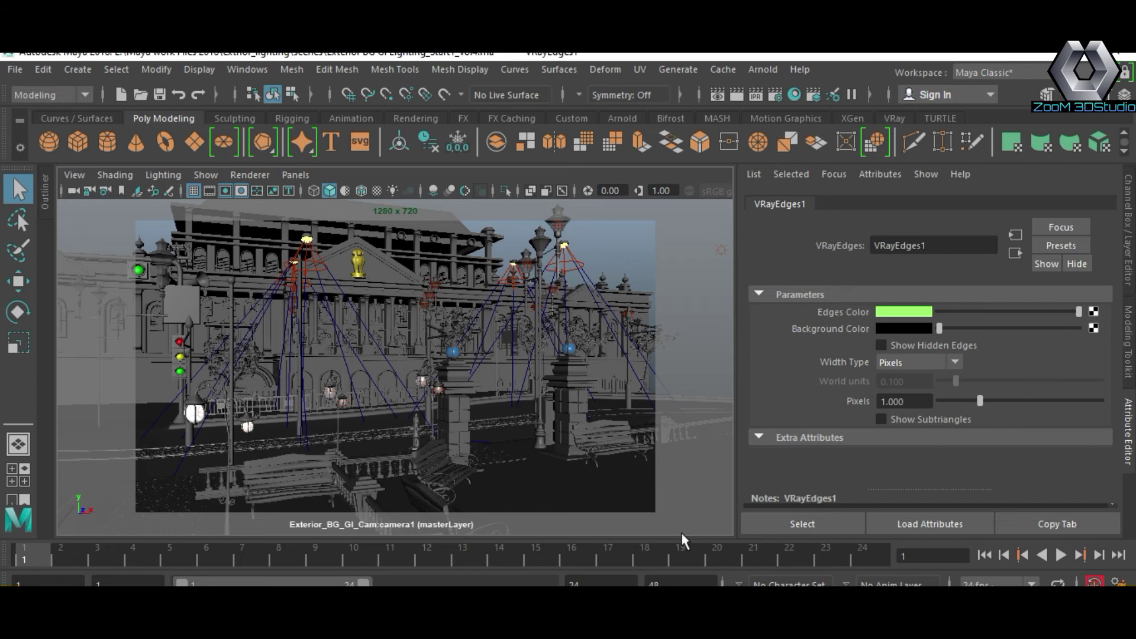
Render the camera view with V-Ray and view the extraTex_VRayEdges1 and extraTex_VRayDirt1 channels in the frame buffer
click(736, 95)
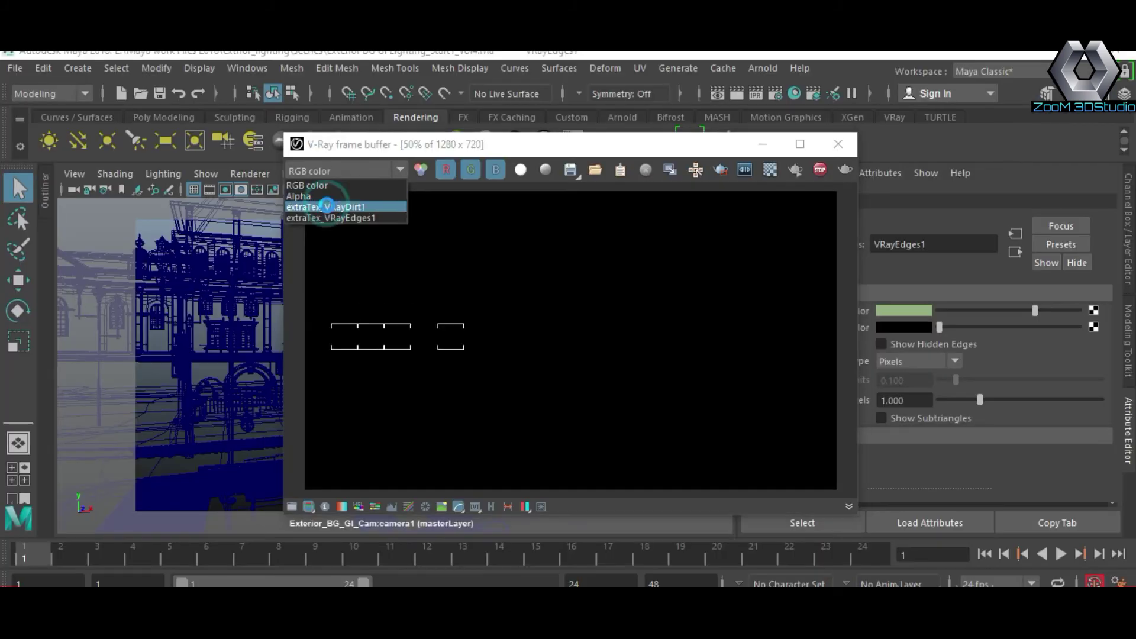
click(352, 219)
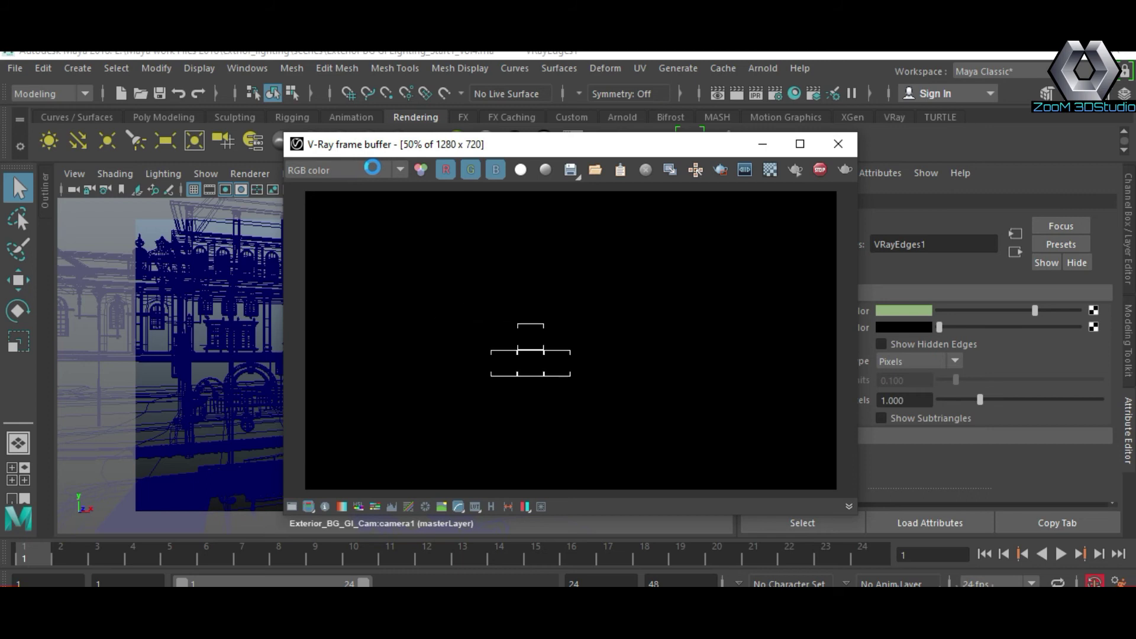
click(372, 169)
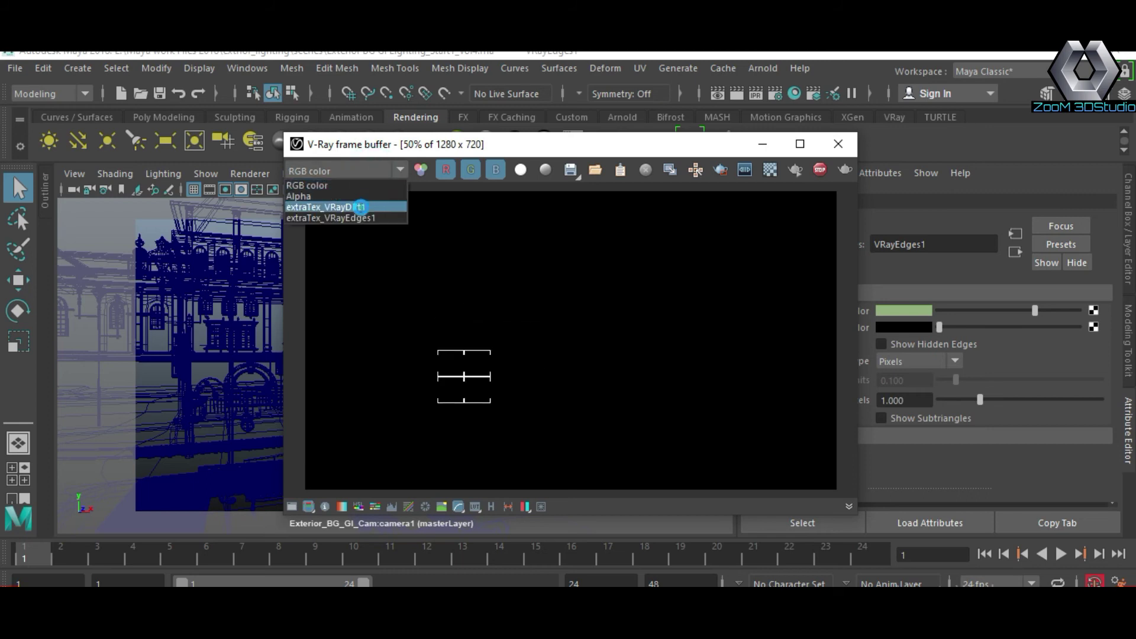
click(355, 204)
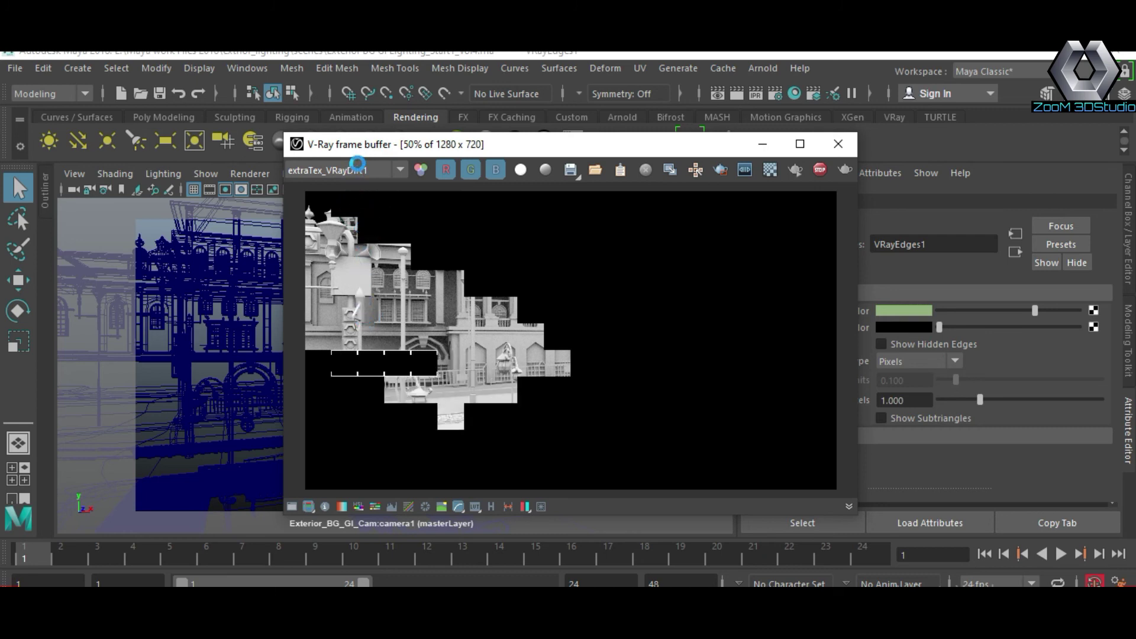
click(358, 166)
click(366, 217)
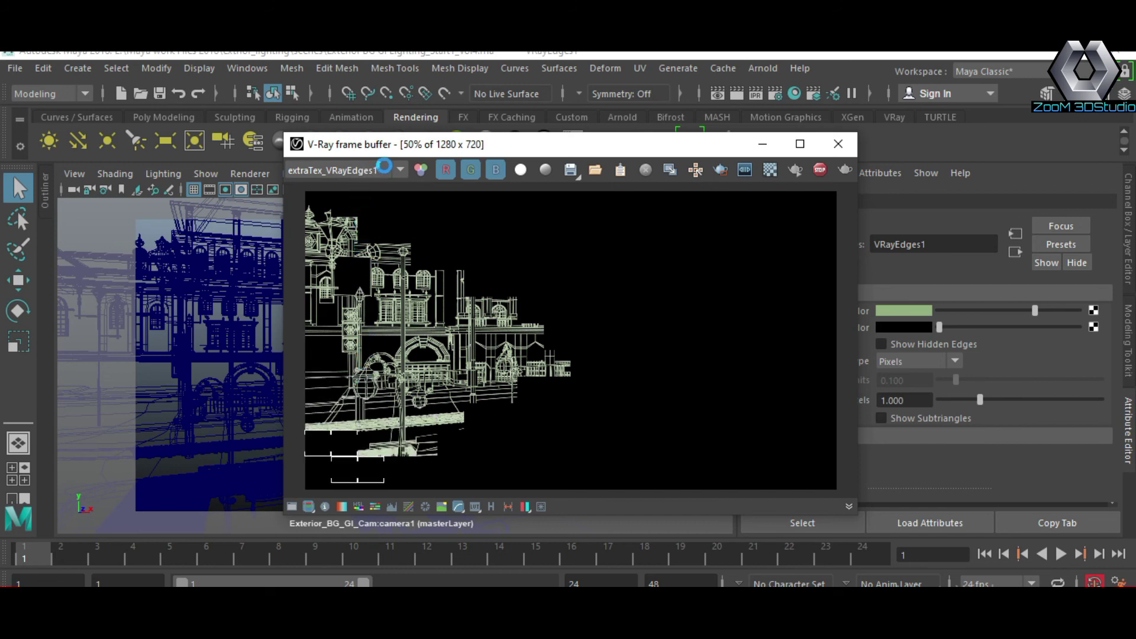
click(382, 170)
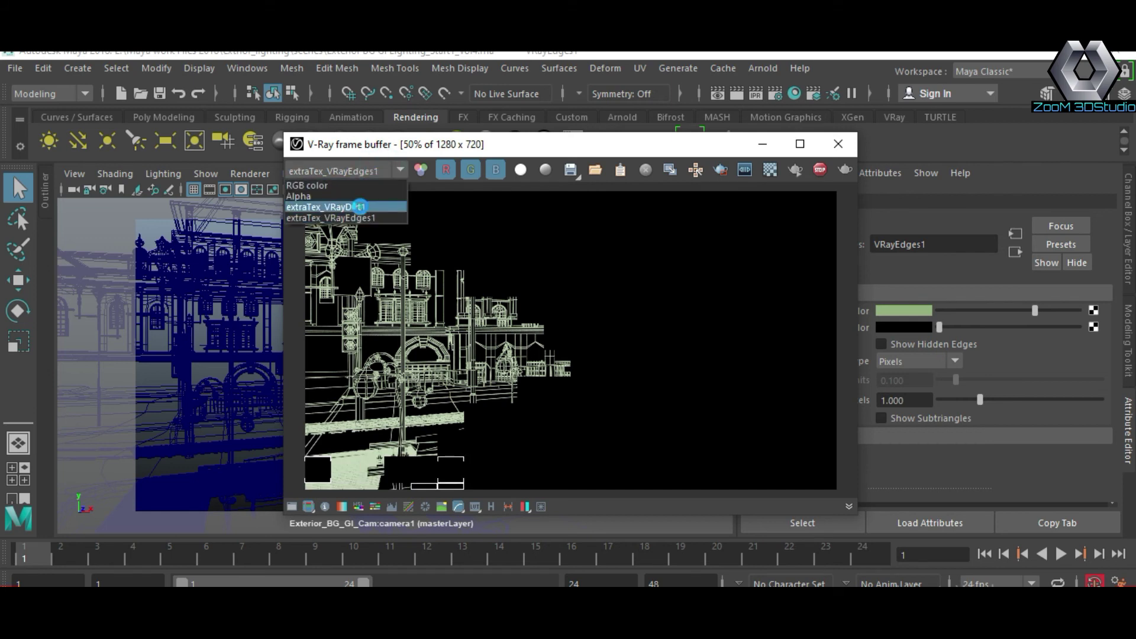
click(332, 209)
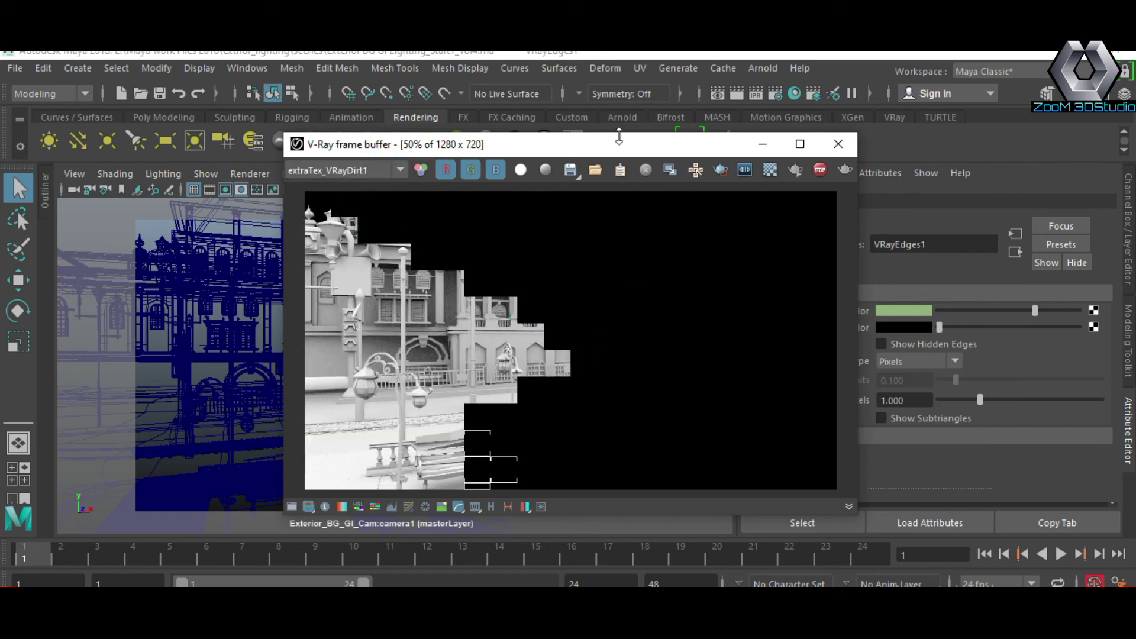
Maximize the frame buffer at 100% zoom and compare the VRayEdges wire pass with the VRayDirt AO pass
drag(282, 134, 19, 75)
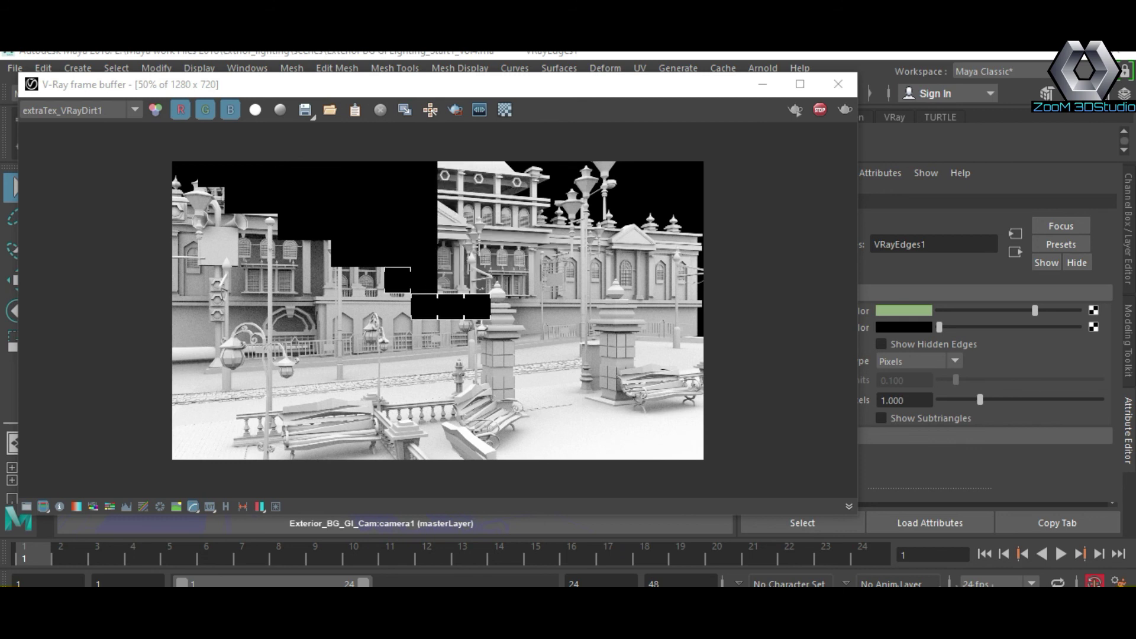
click(801, 85)
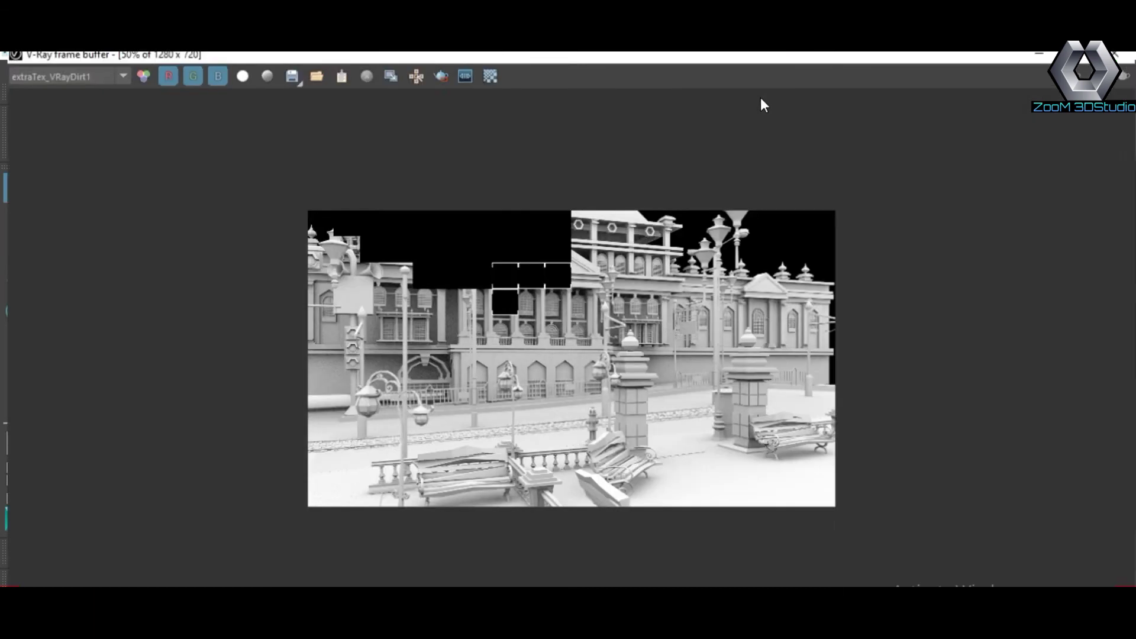
double_click(606, 343)
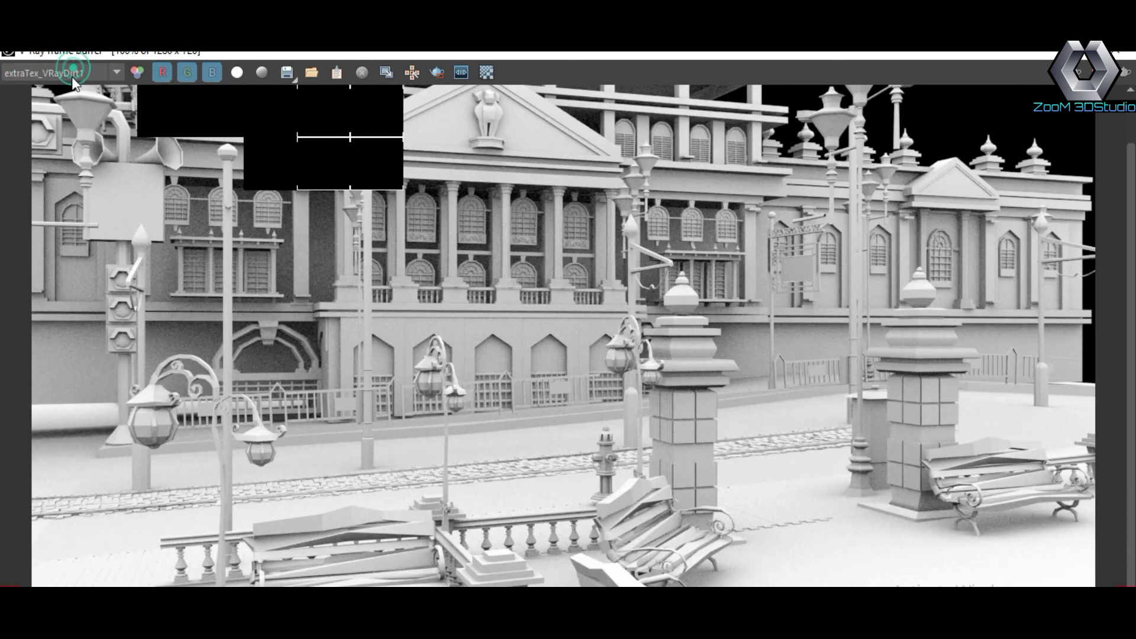
click(72, 76)
click(56, 119)
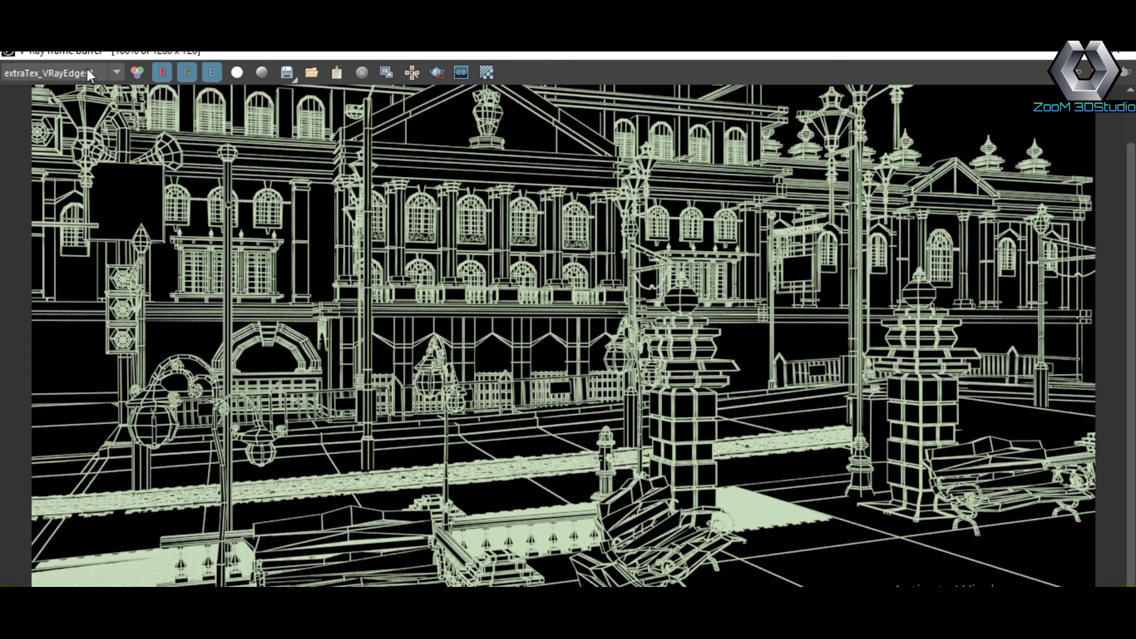
click(116, 72)
click(59, 105)
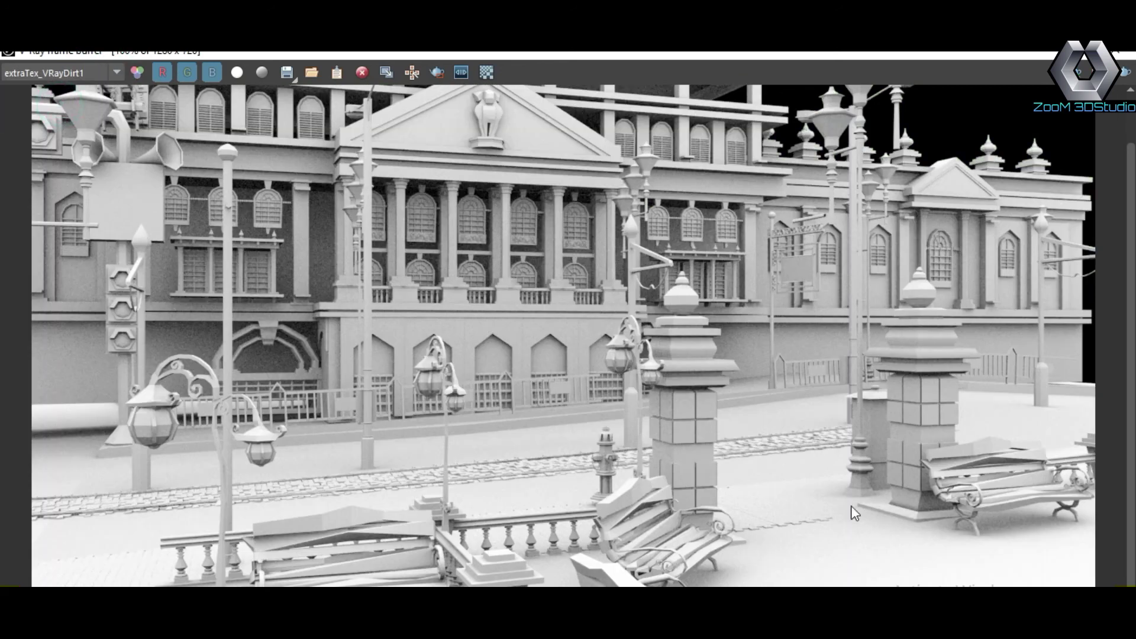
Return the AO render to 50% zoom and restore the frame buffer to a floating window
scroll(827, 454, down, 1)
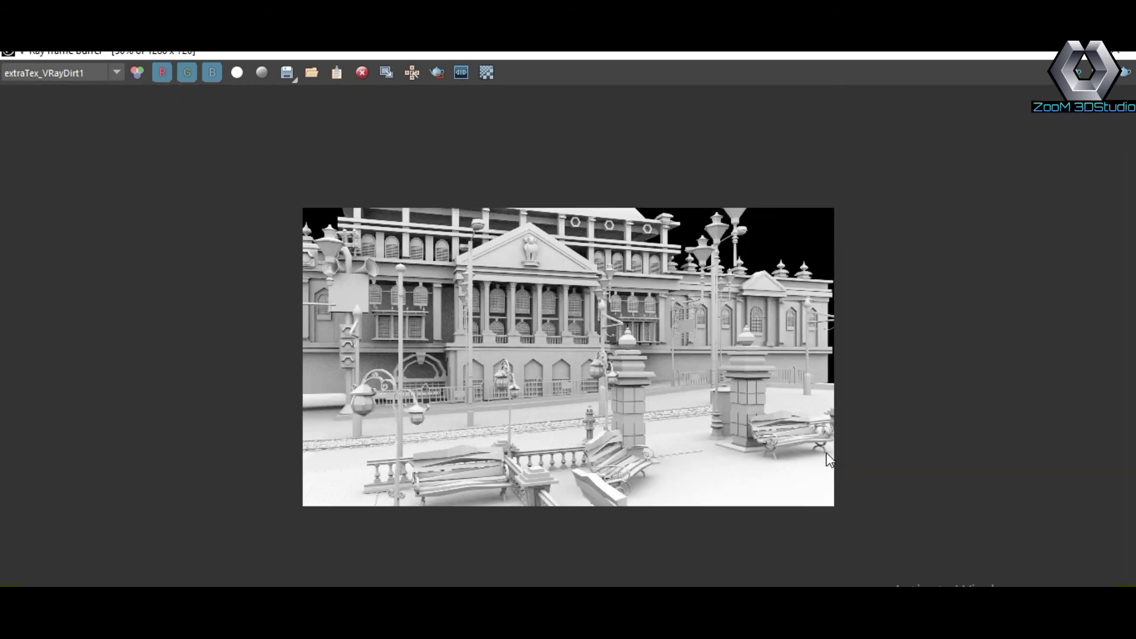
click(1079, 50)
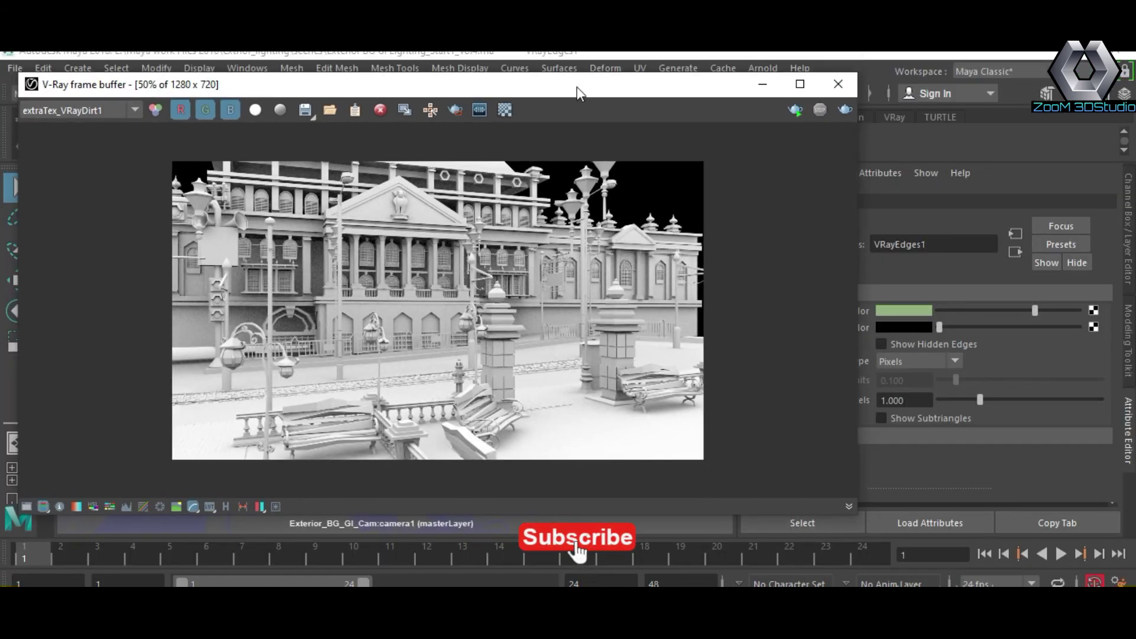
drag(579, 91, 630, 98)
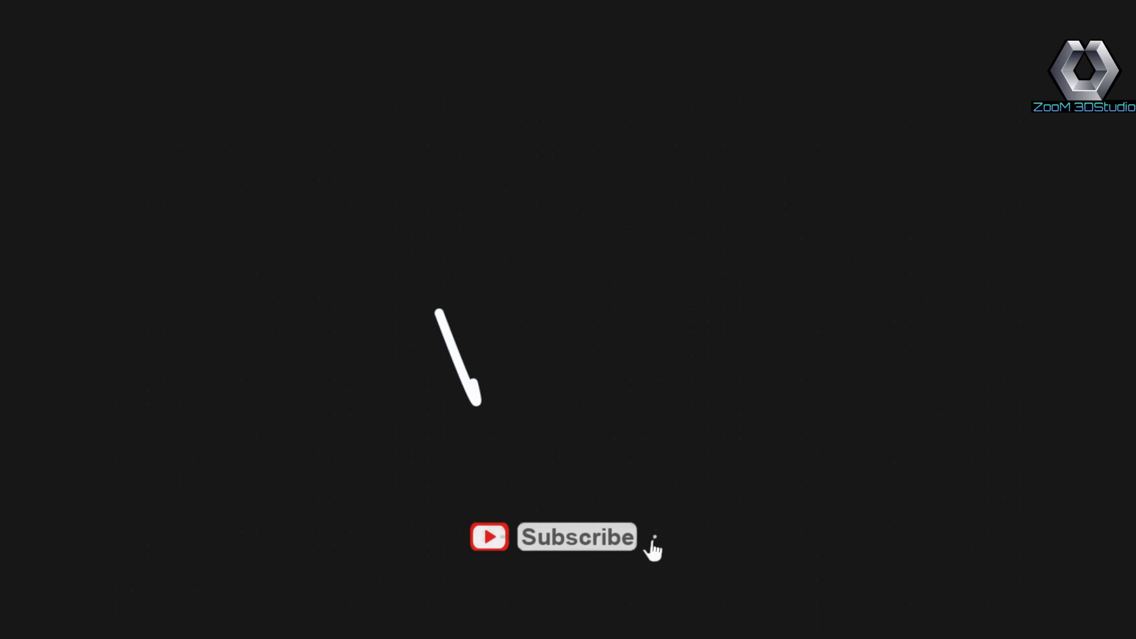